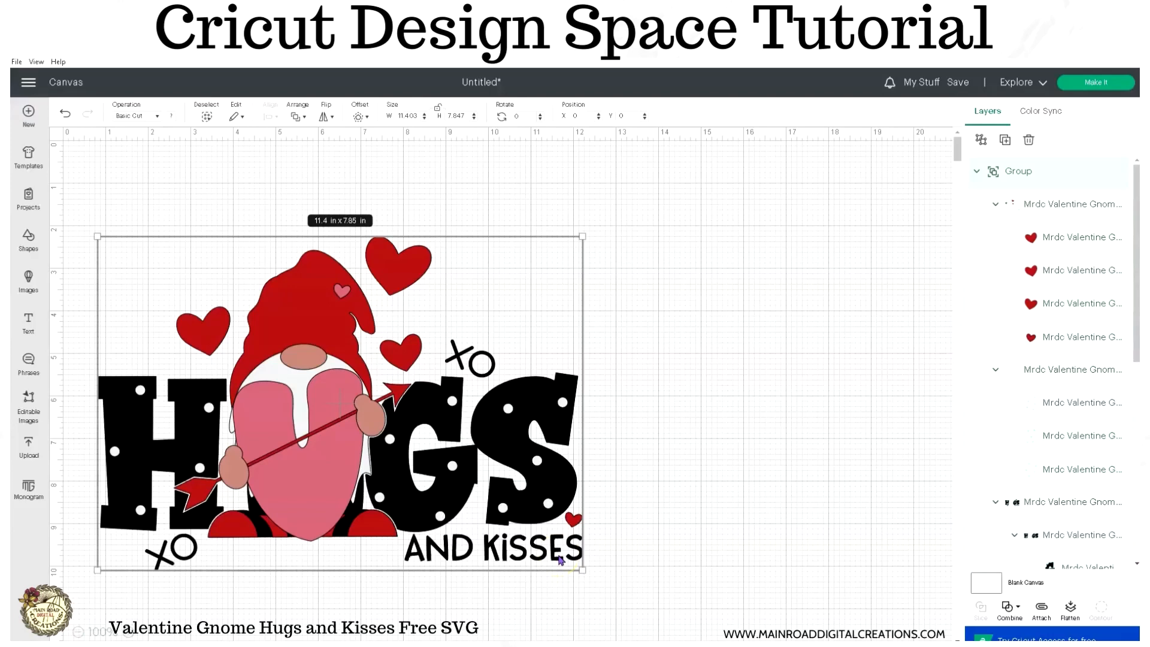
- Scale the grouped gnome design down to about 7.92 × 5.45 in and move it to the upper-left area of the canvas
left_click(764, 428)
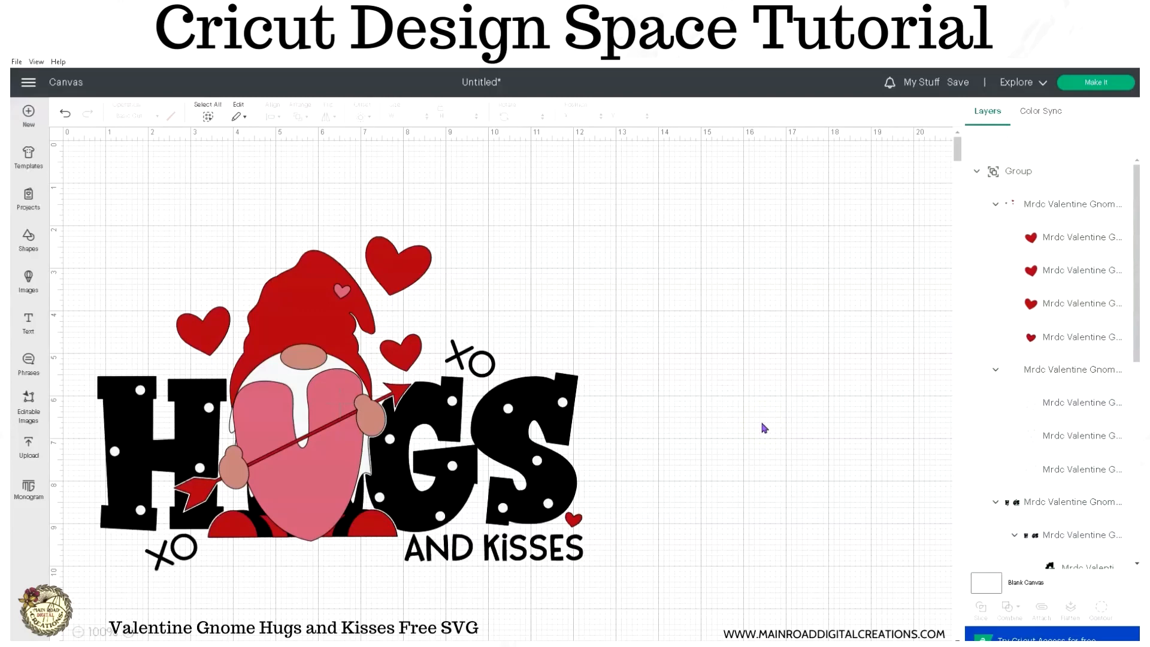
left_click(548, 400)
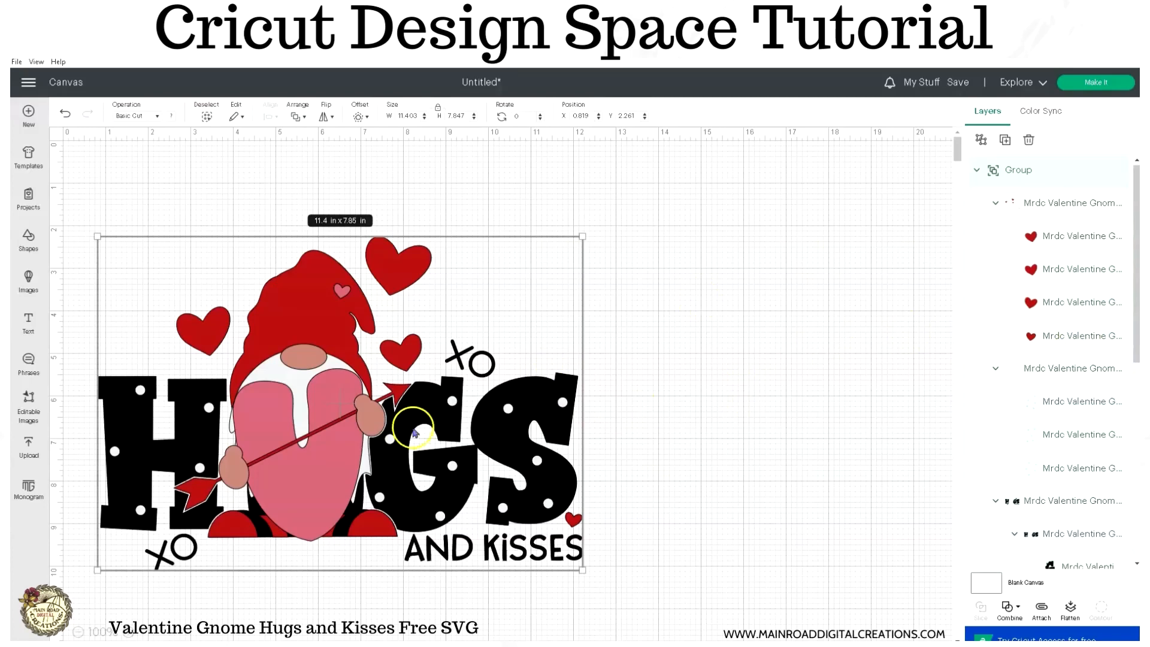
left_click_drag(389, 440, 562, 383)
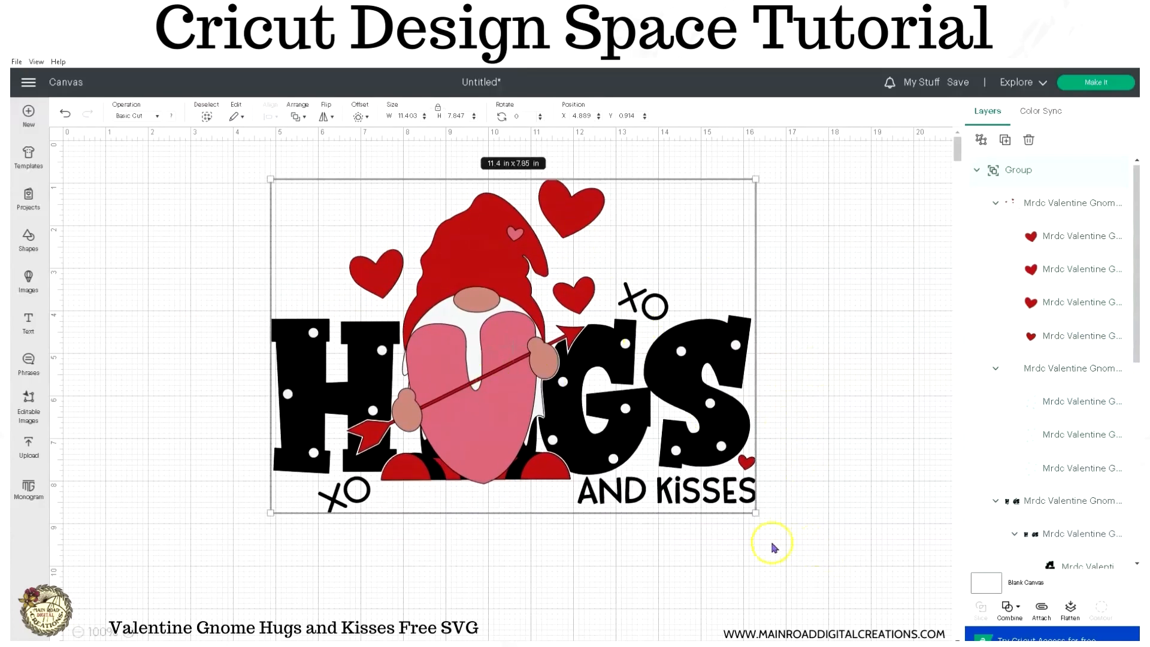
left_click_drag(758, 513, 608, 409)
left_click_drag(429, 322, 247, 304)
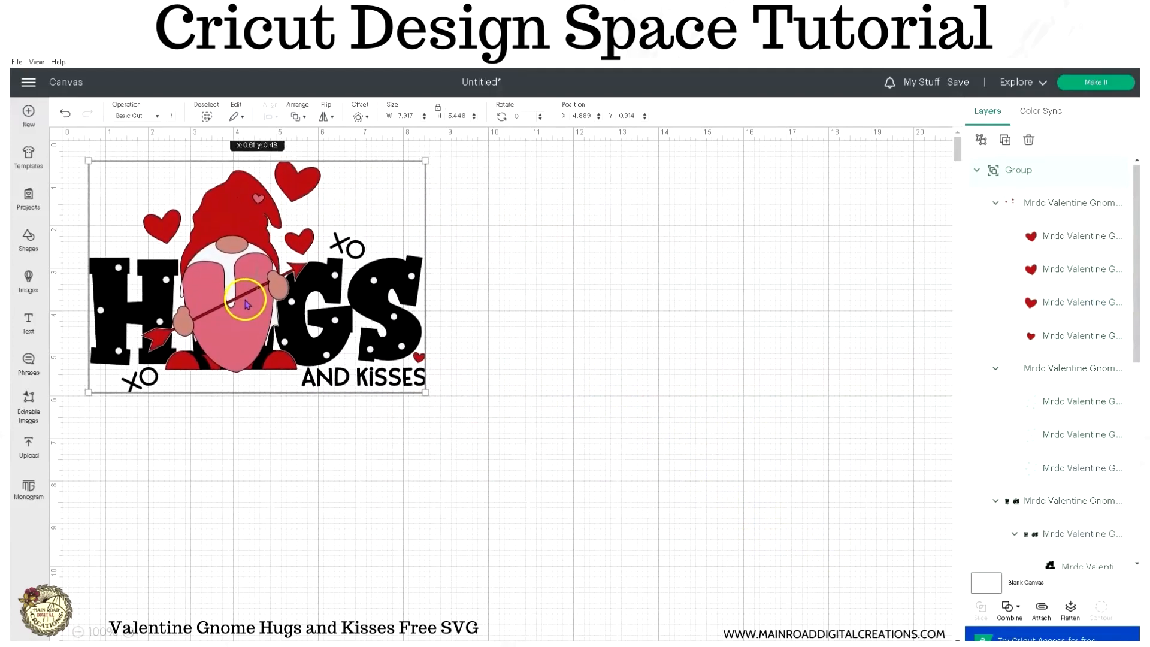
- Ungroup the whole design and its subgroup of white polka dots
left_click(981, 140)
left_click_drag(496, 427, 84, 154)
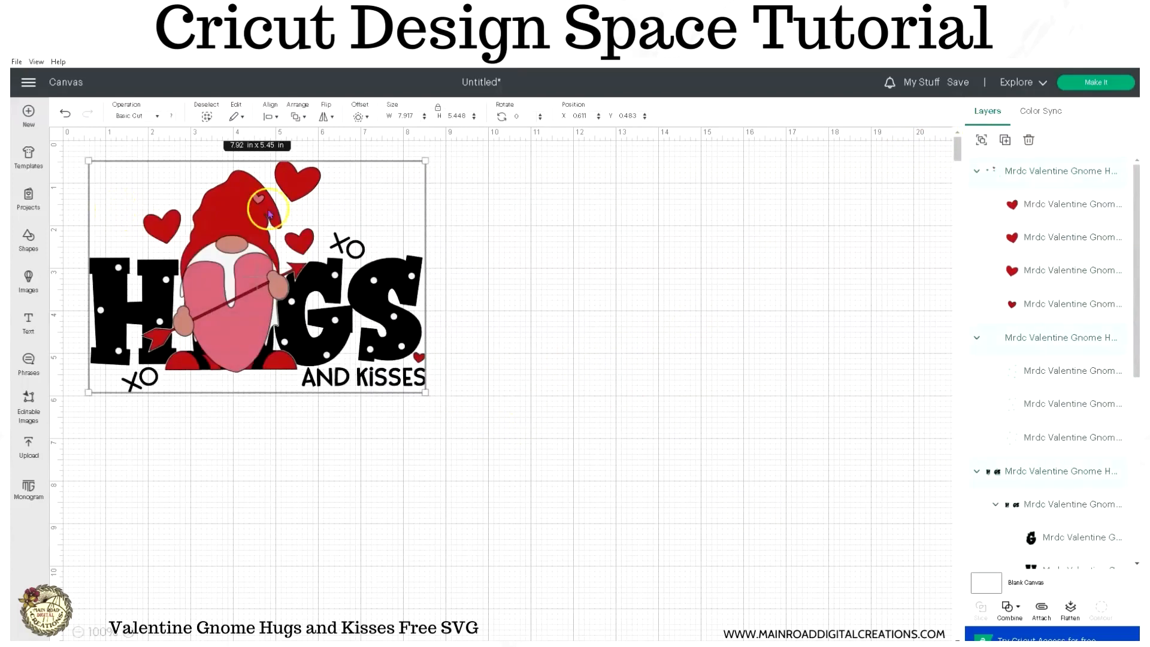
left_click(865, 226)
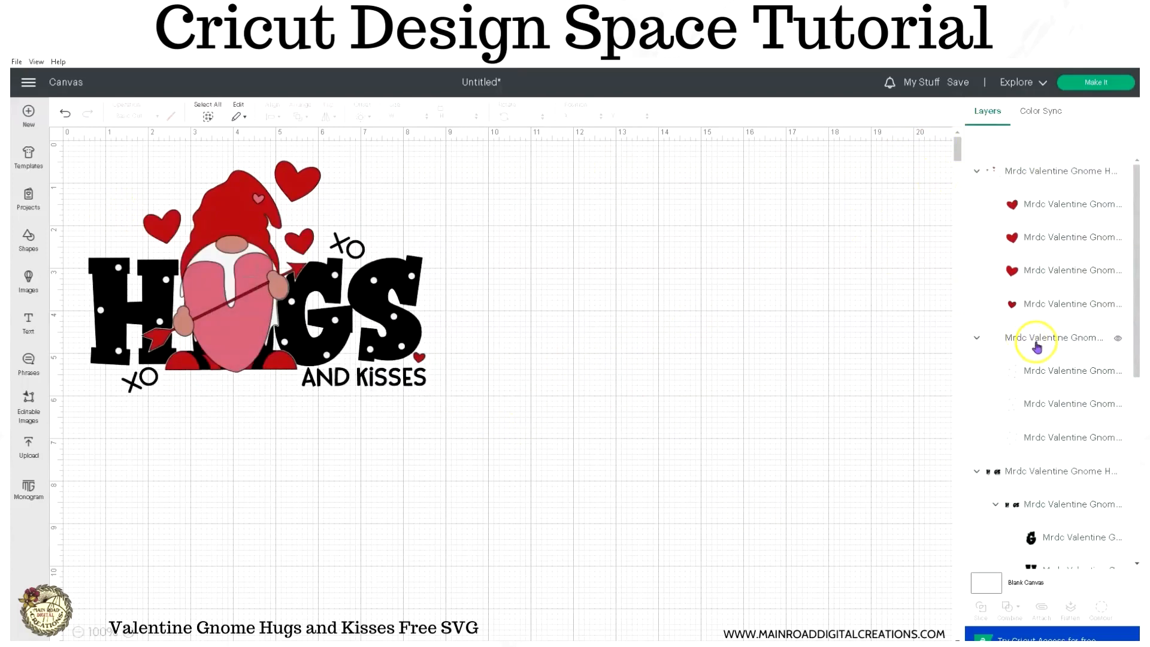
left_click(1004, 337)
- Ungroup the black lettering group and the group with the gnome's nose and hands
scroll(1084, 401, "down", 3)
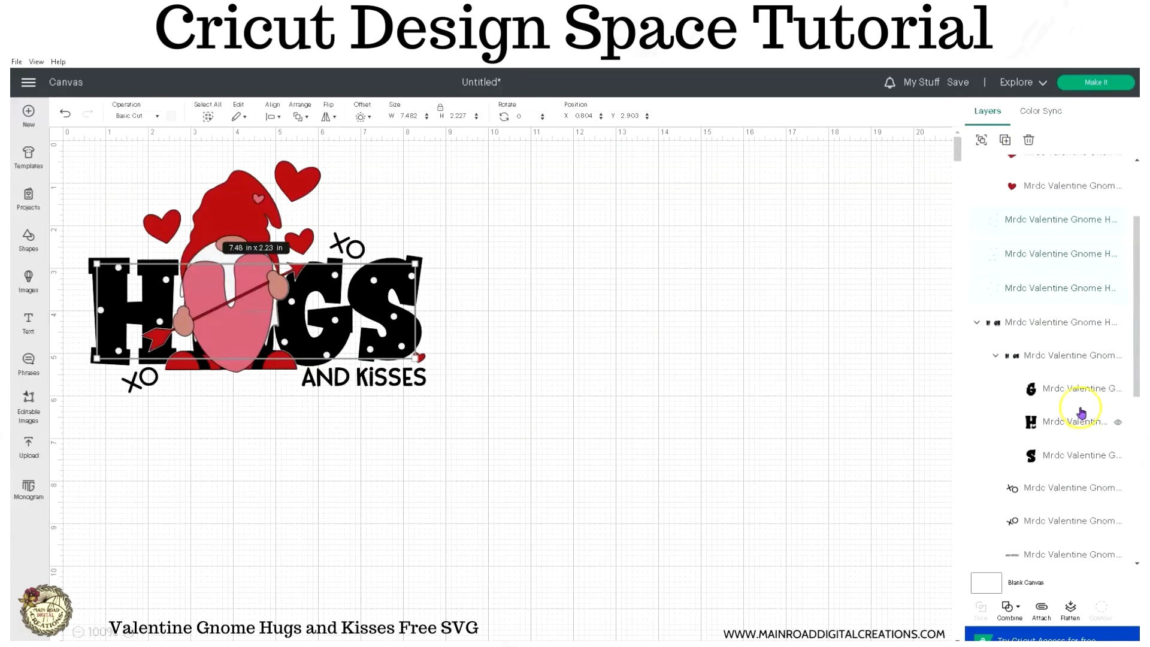
left_click(1039, 326)
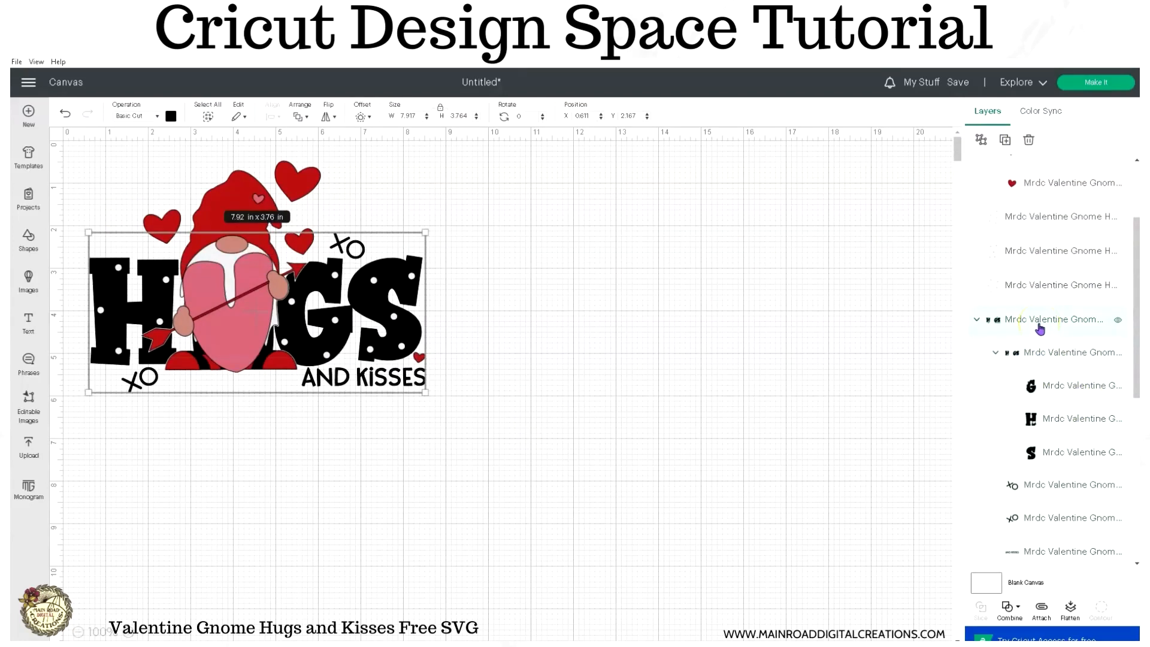
left_click(980, 141)
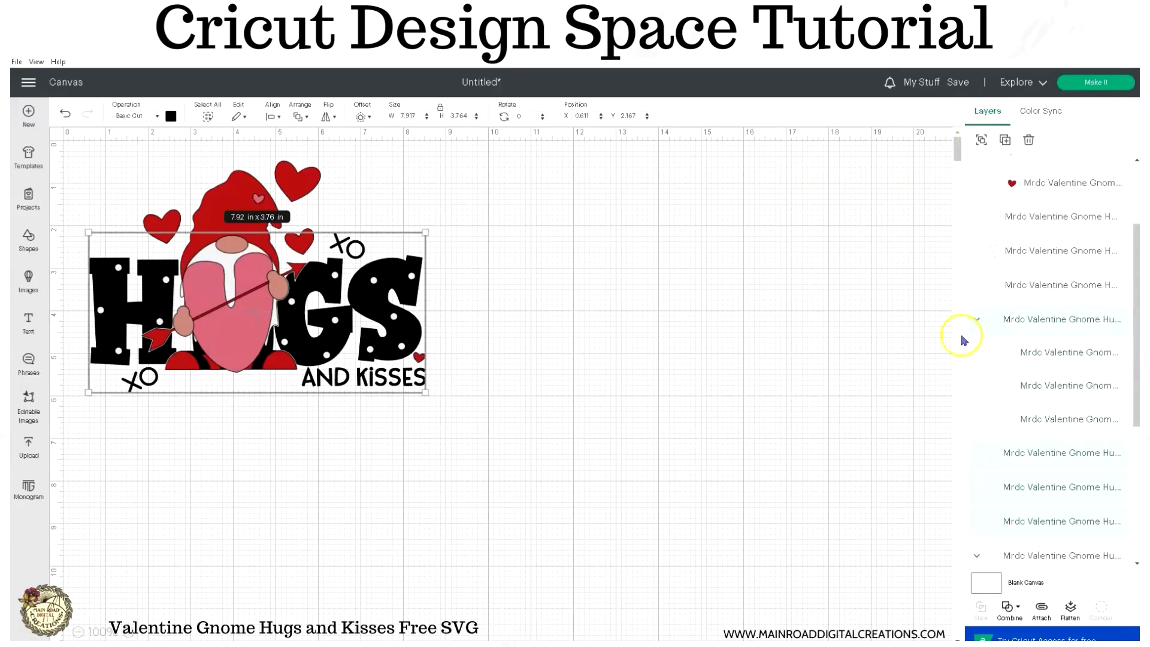
scroll(1066, 428, "down", 1)
left_click(1016, 381)
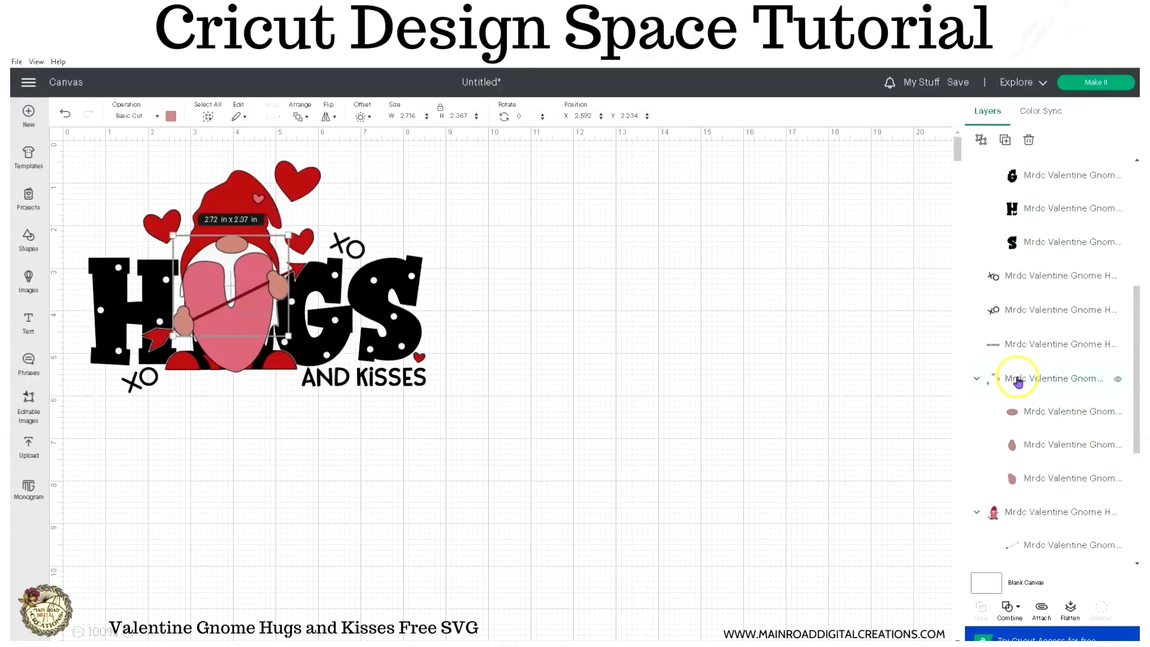
left_click(980, 141)
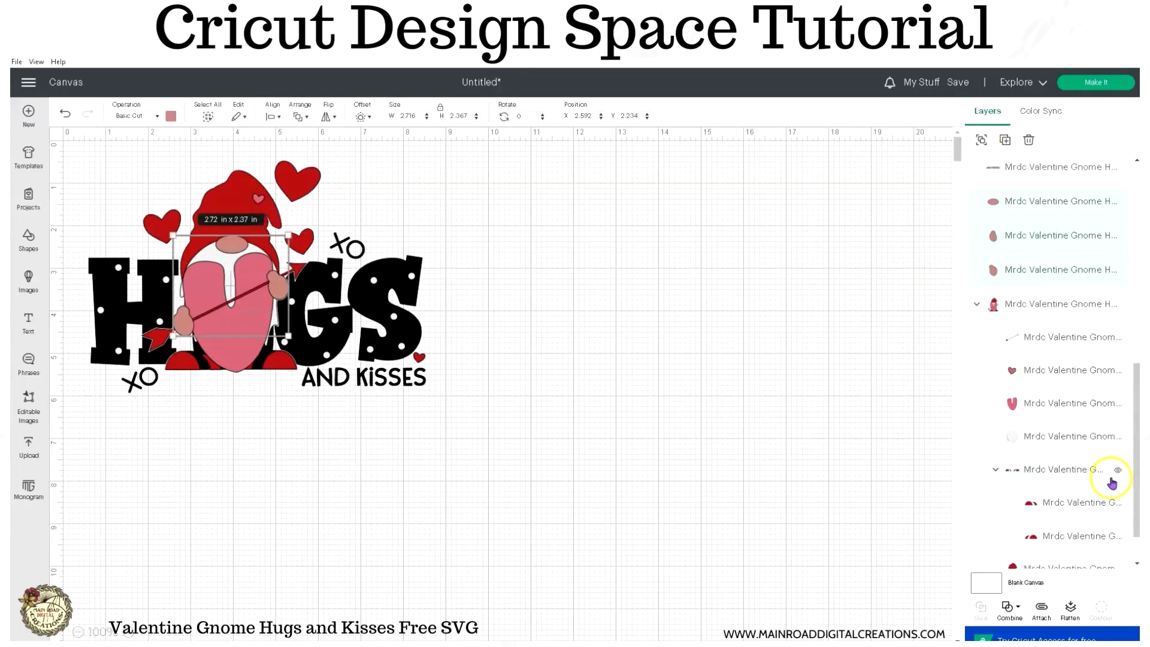
- Ungroup the gnome group containing the arrow, beard, hat, shoes and legs
scroll(1028, 383, "down", 2)
left_click(1036, 420)
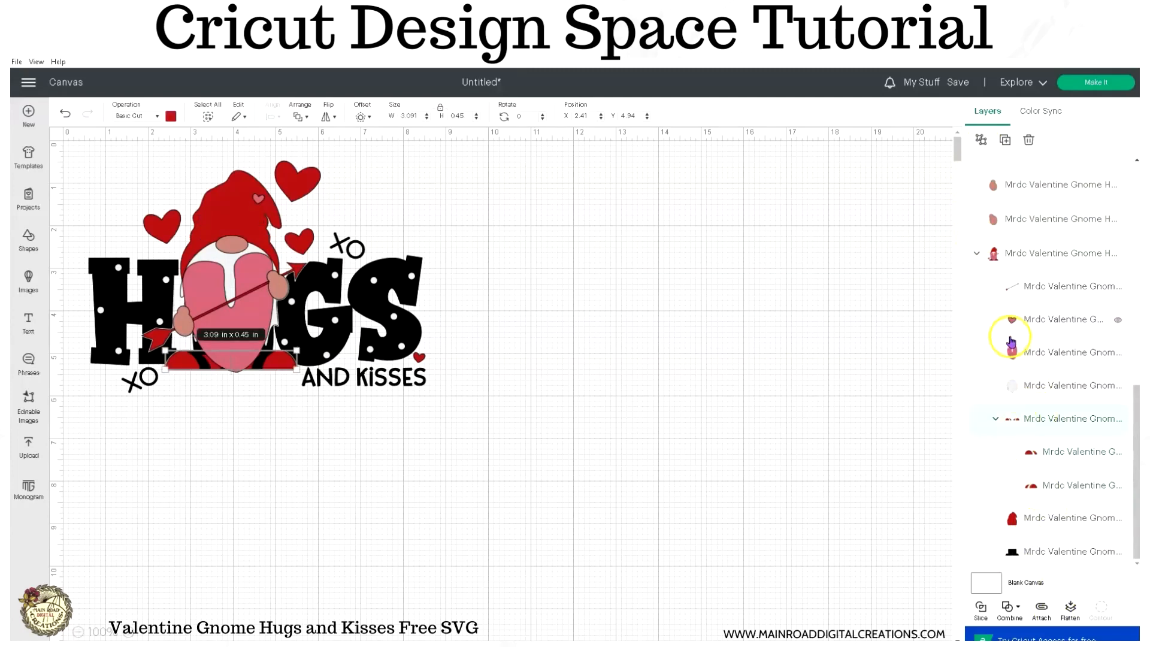
left_click(1017, 264)
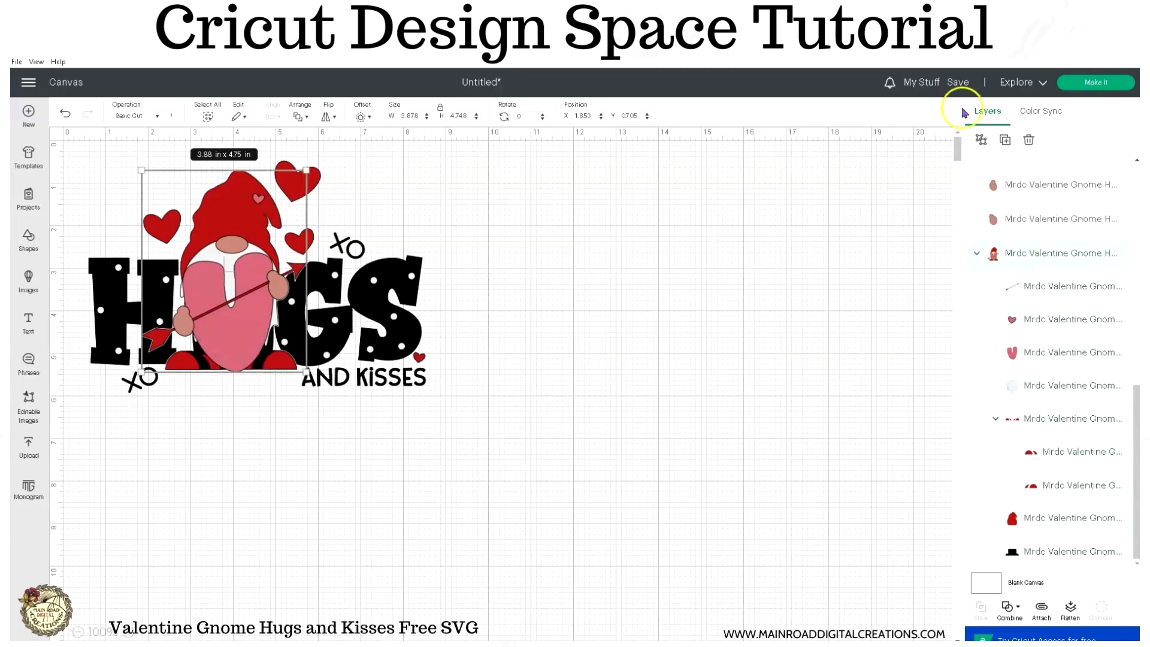
left_click(980, 141)
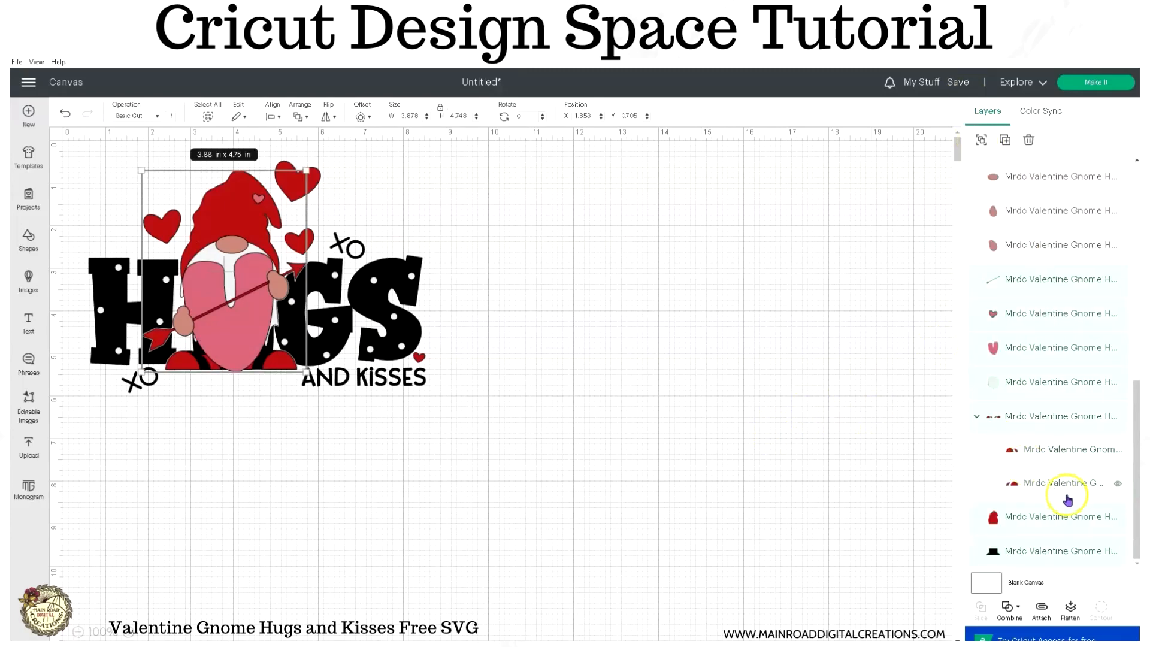
- Ungroup the large black G, H and S letters into separate layers
scroll(1068, 500, "up", 10)
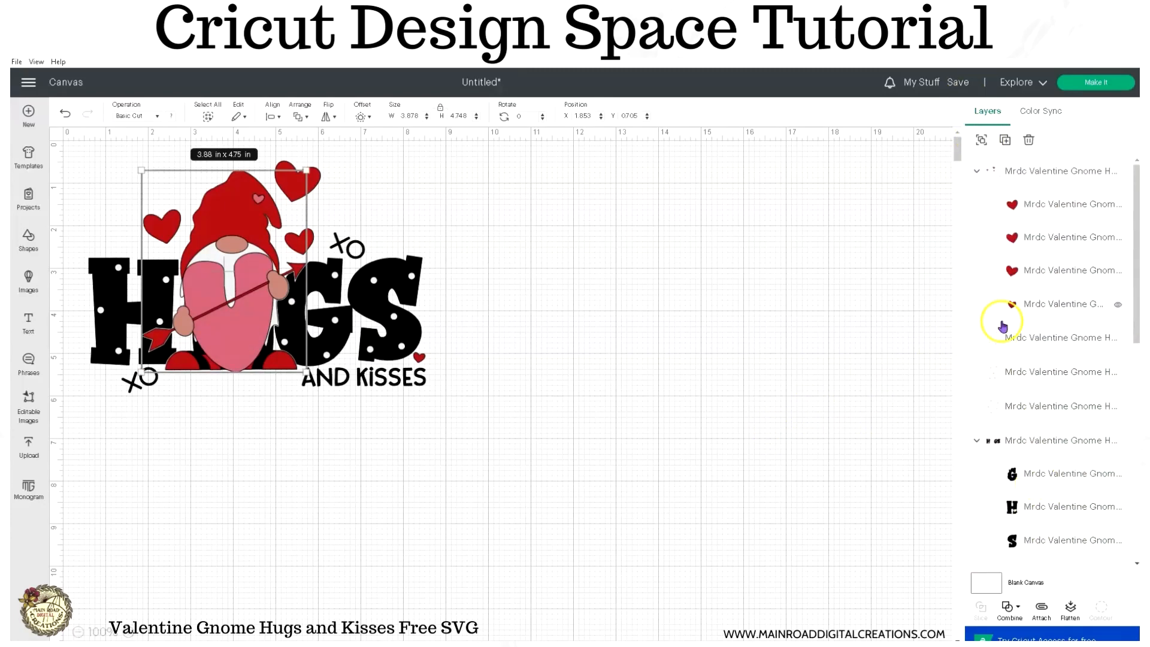
left_click(987, 180)
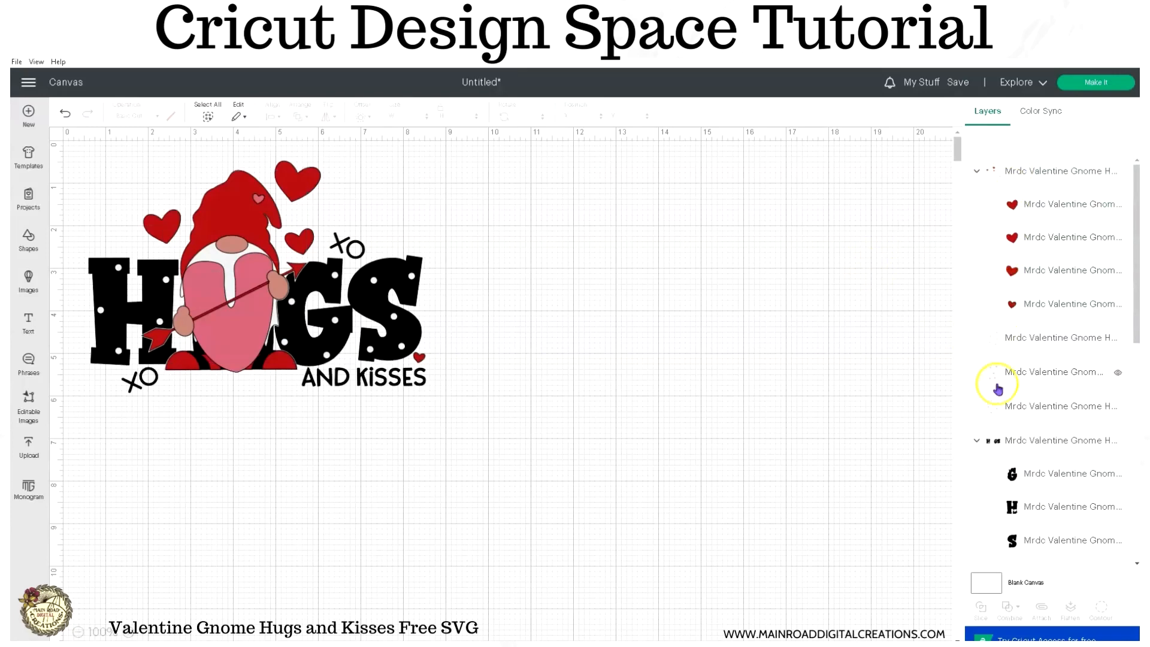
left_click(996, 440)
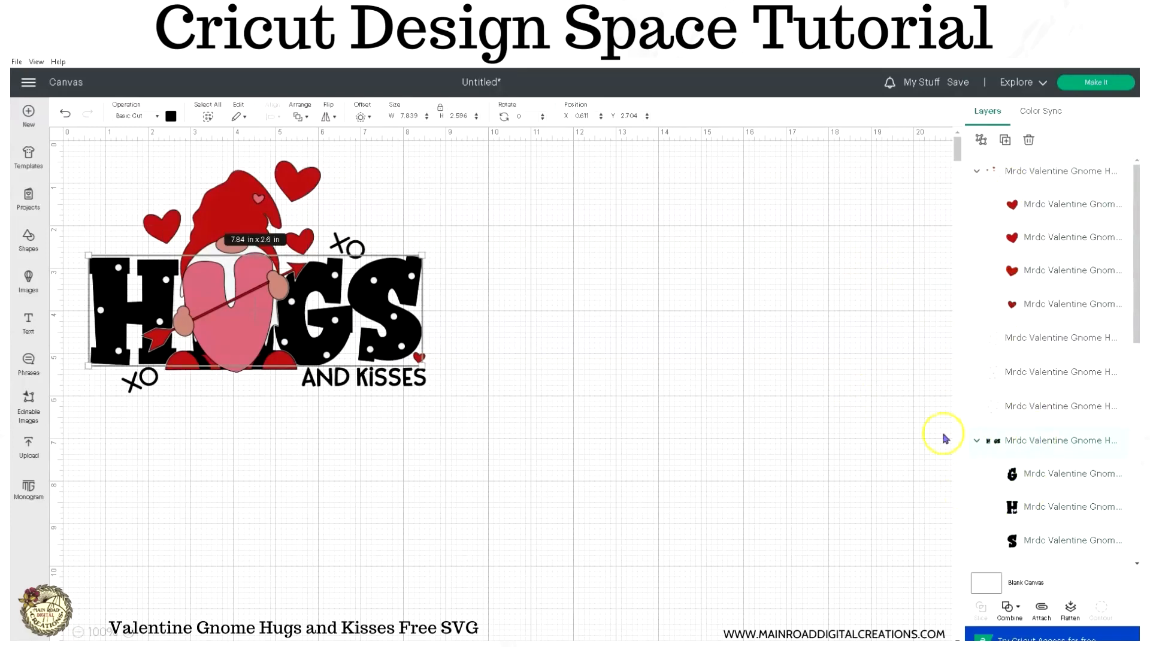
left_click(980, 139)
left_click(819, 426)
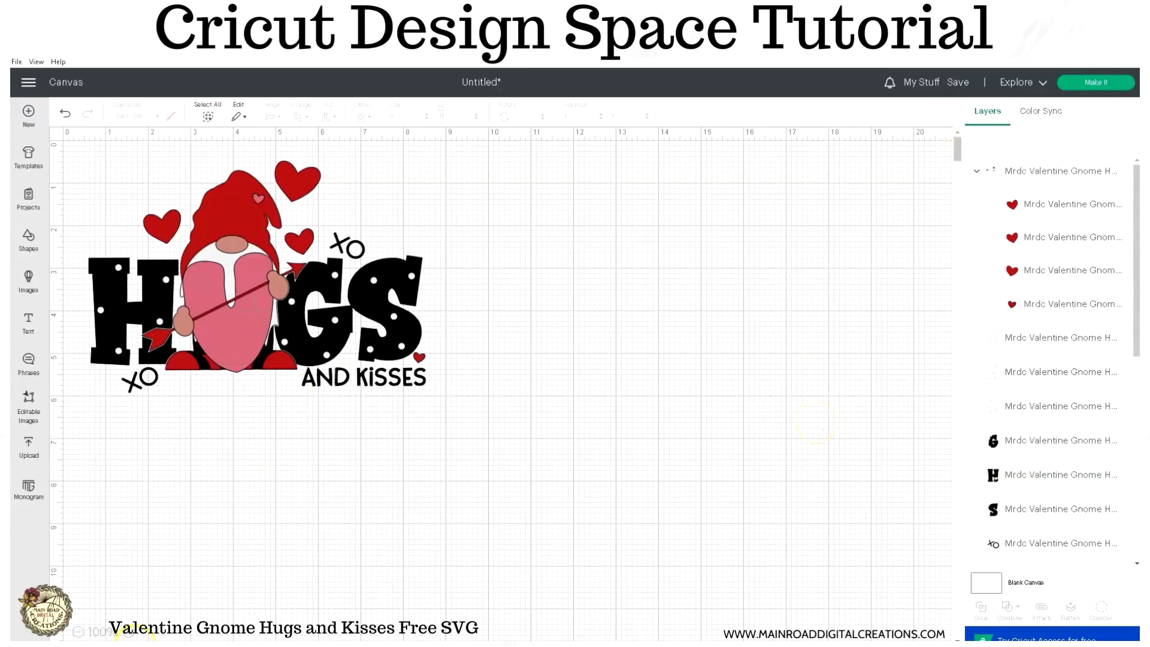
- Select the whole design and move it to about X 4, Y 0.47 on the canvas
left_click(129, 631)
left_click_drag(469, 496, 63, 148)
left_click_drag(287, 267, 468, 325)
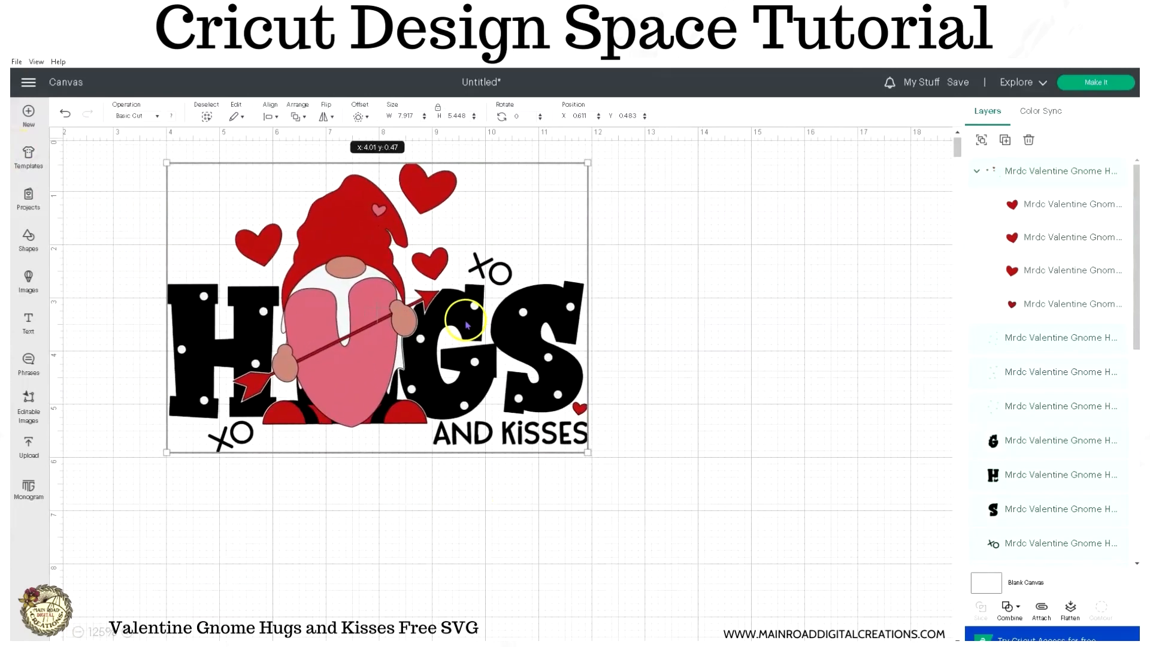
left_click(659, 403)
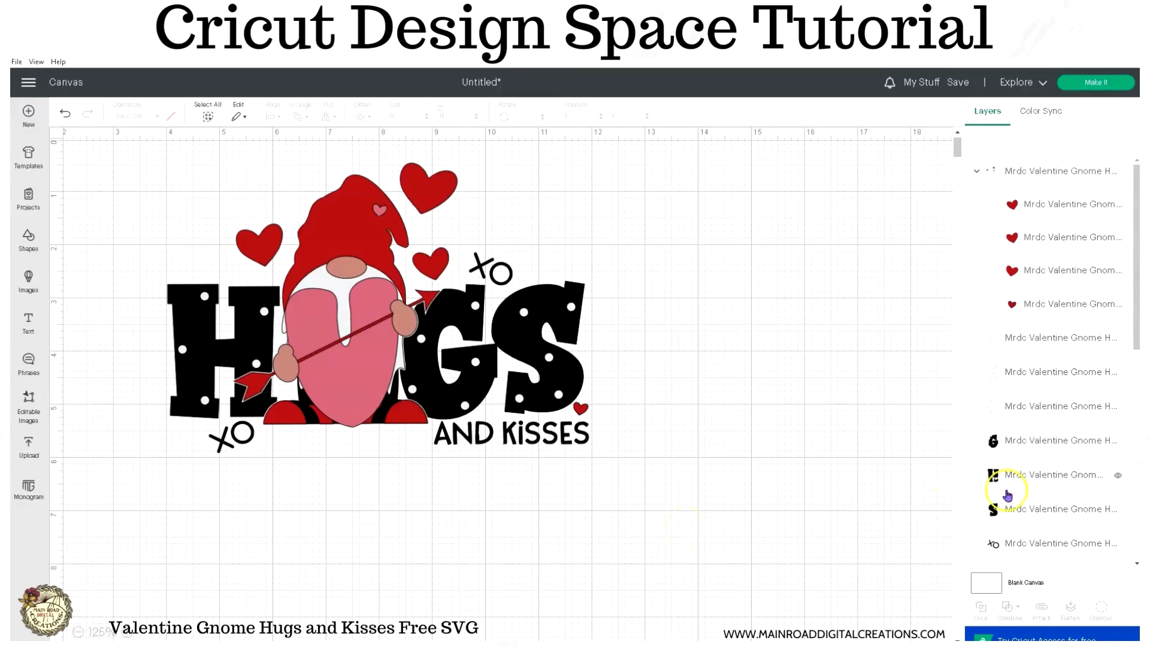
- Attach all black layers (G, H, S, both XOs, AND KISSES and the gnome's legs) and hide the attached set
scroll(1010, 492, "down", 3)
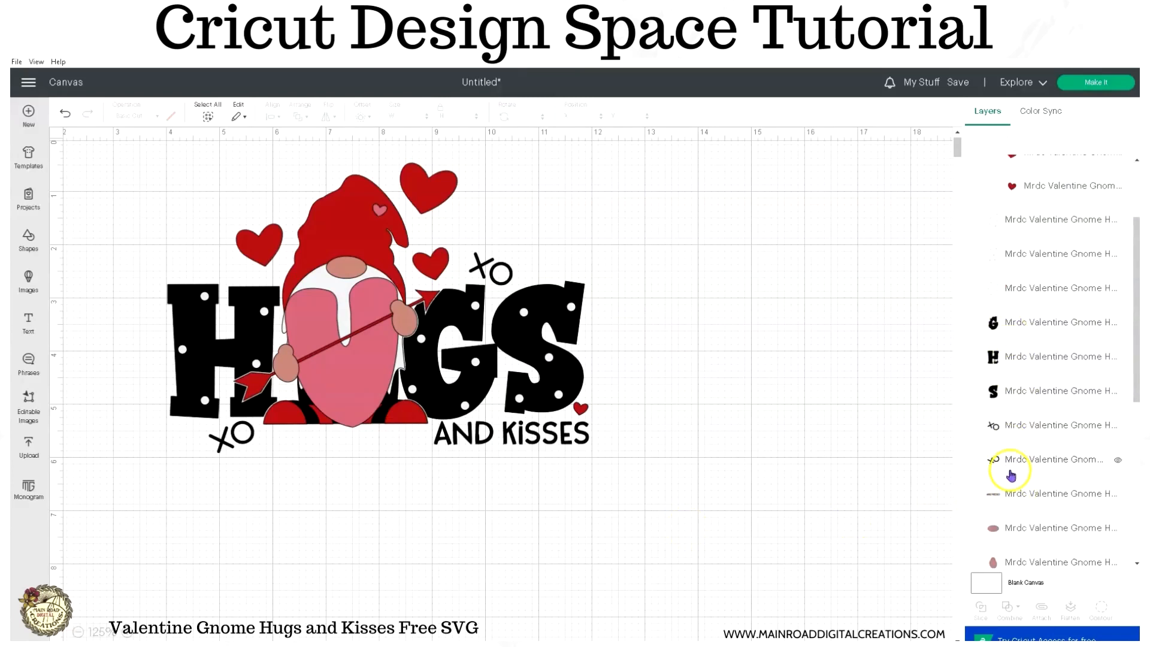
scroll(1012, 455, "down", 3)
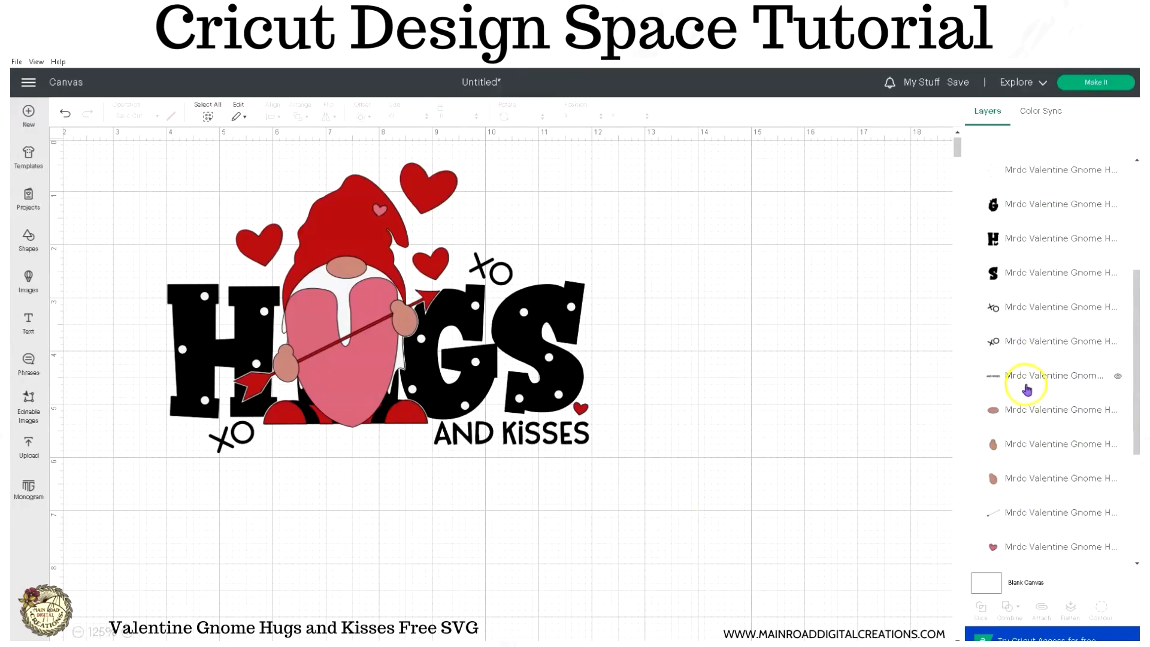
scroll(1027, 389, "down", 6)
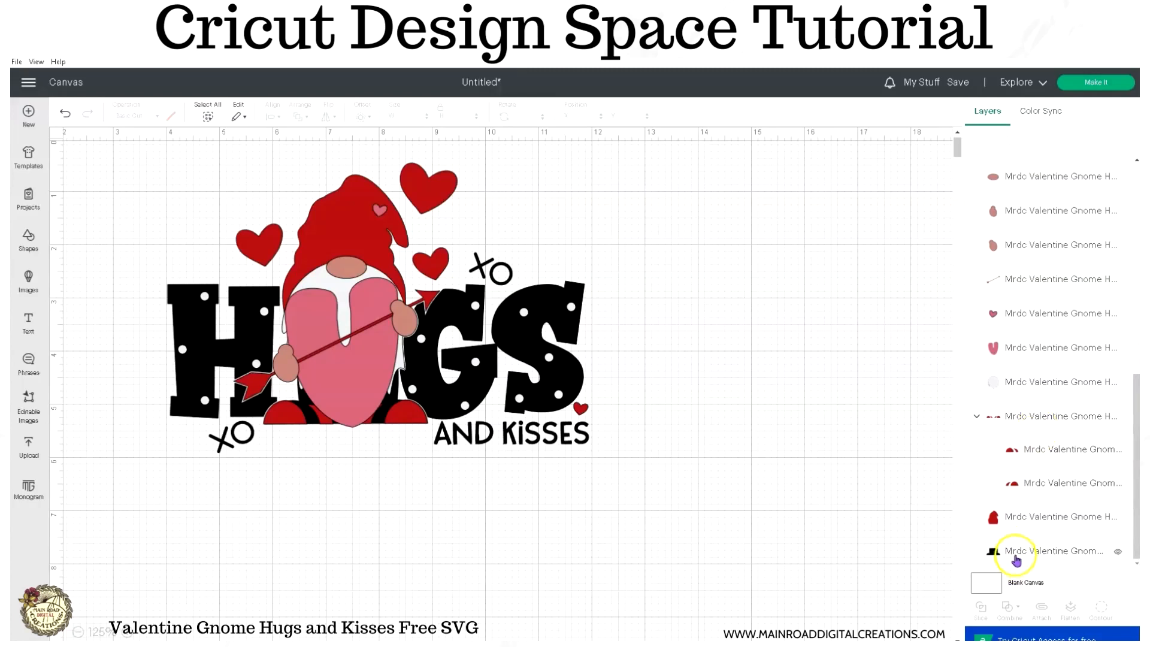
left_click(1016, 560)
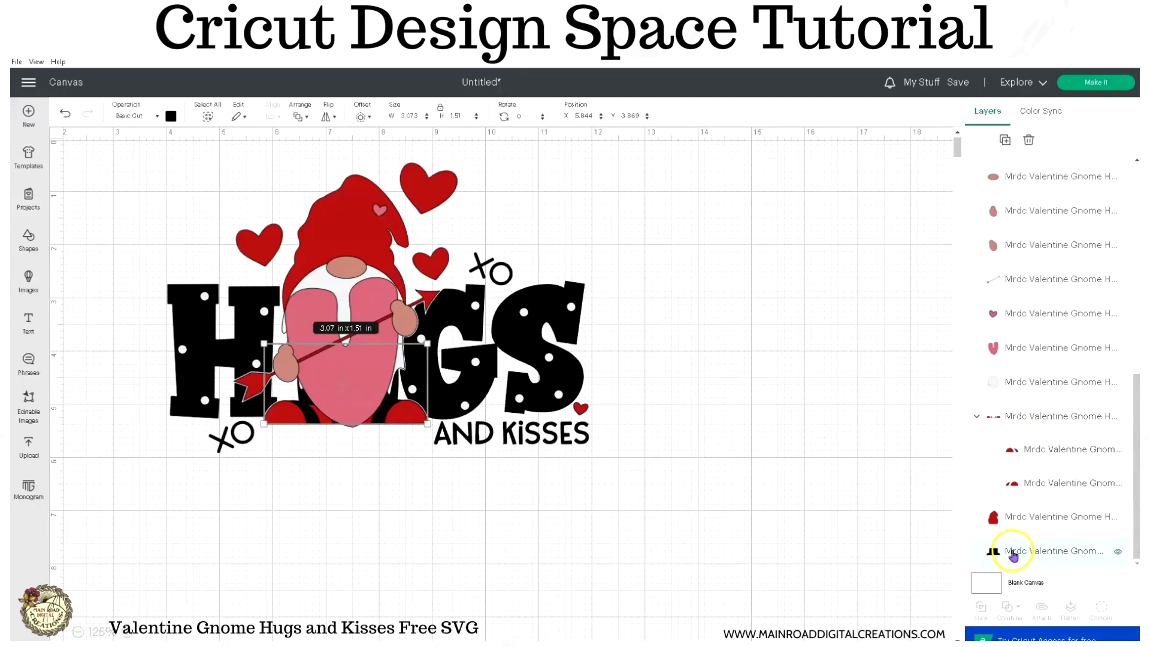
left_click(1019, 487)
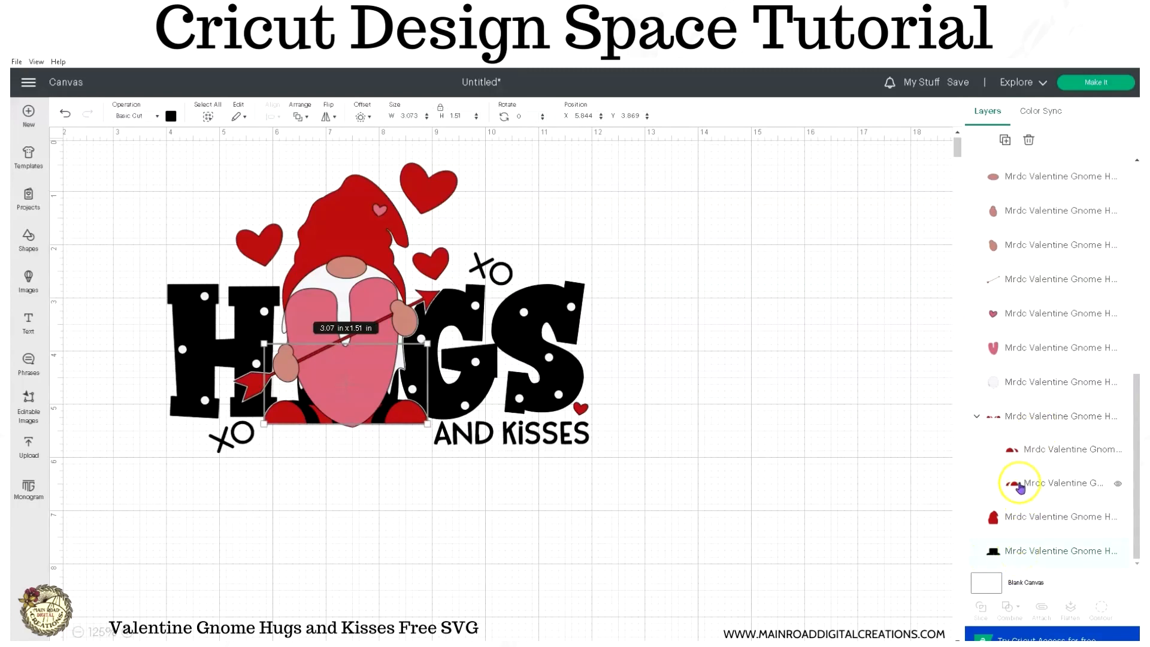
scroll(1019, 485, "up", 6)
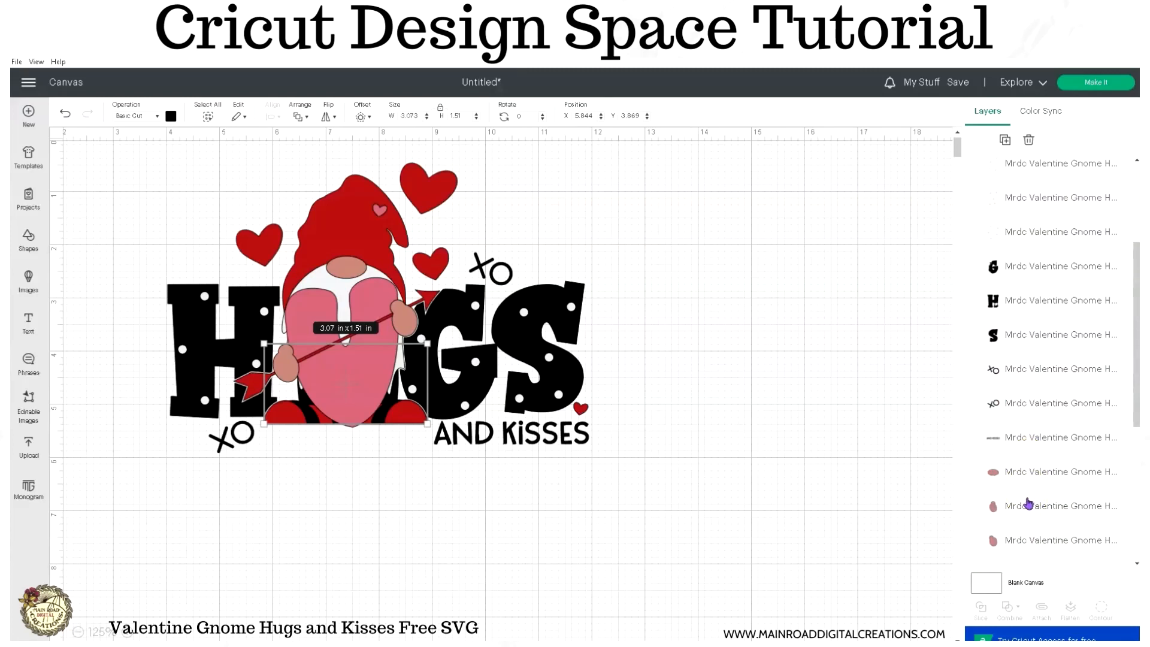
left_click(1000, 494, "shift")
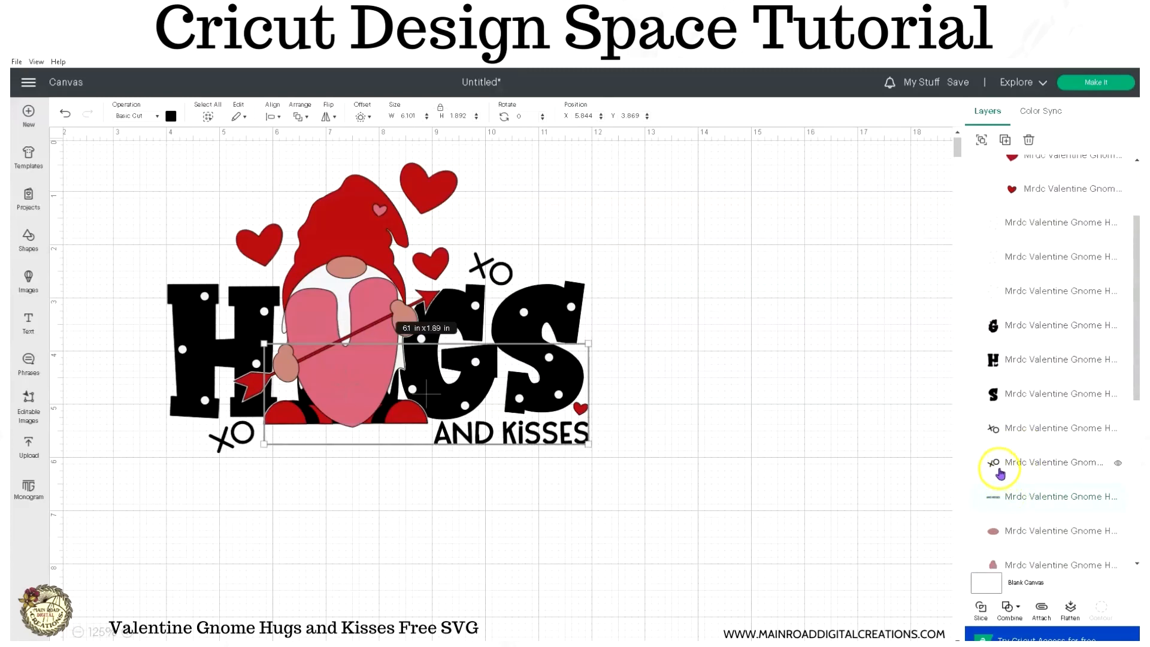
left_click(1000, 470, "shift")
left_click(995, 429, "shift")
left_click(993, 368, "shift")
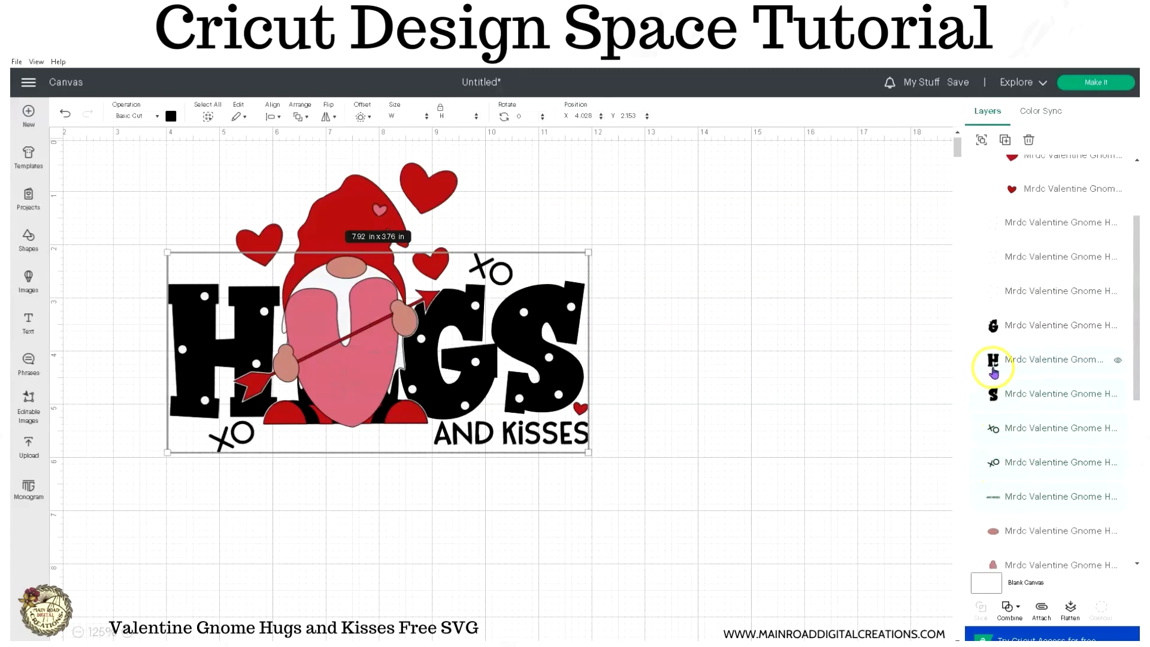
left_click(993, 334, "shift")
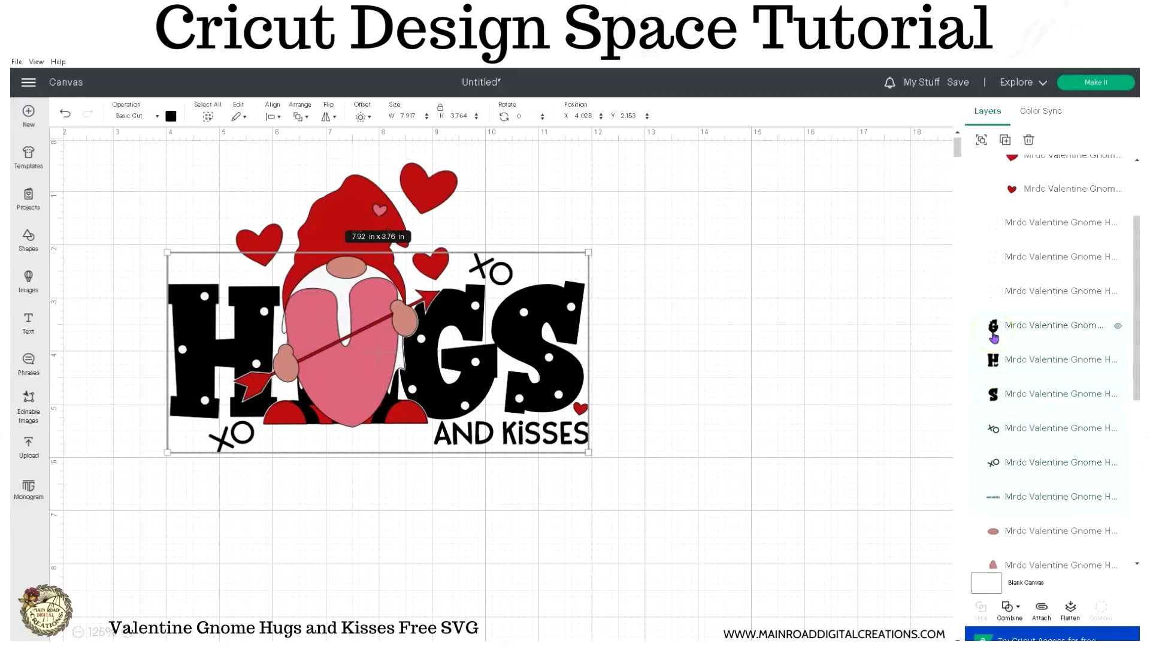
left_click(1041, 608)
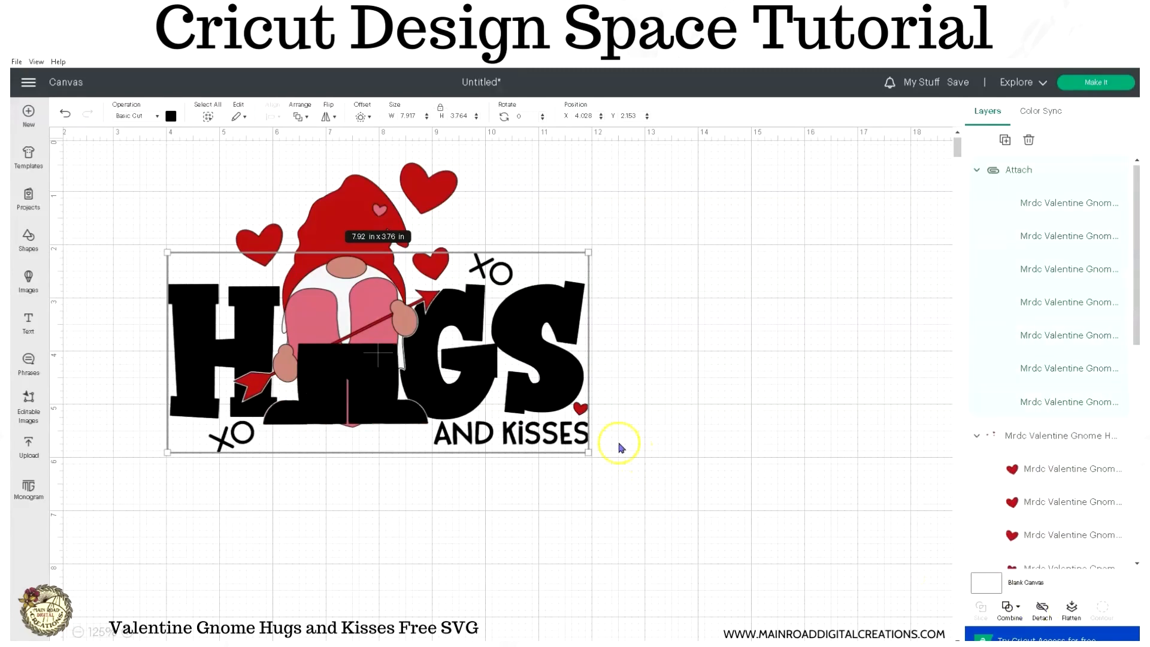
left_click(1117, 170)
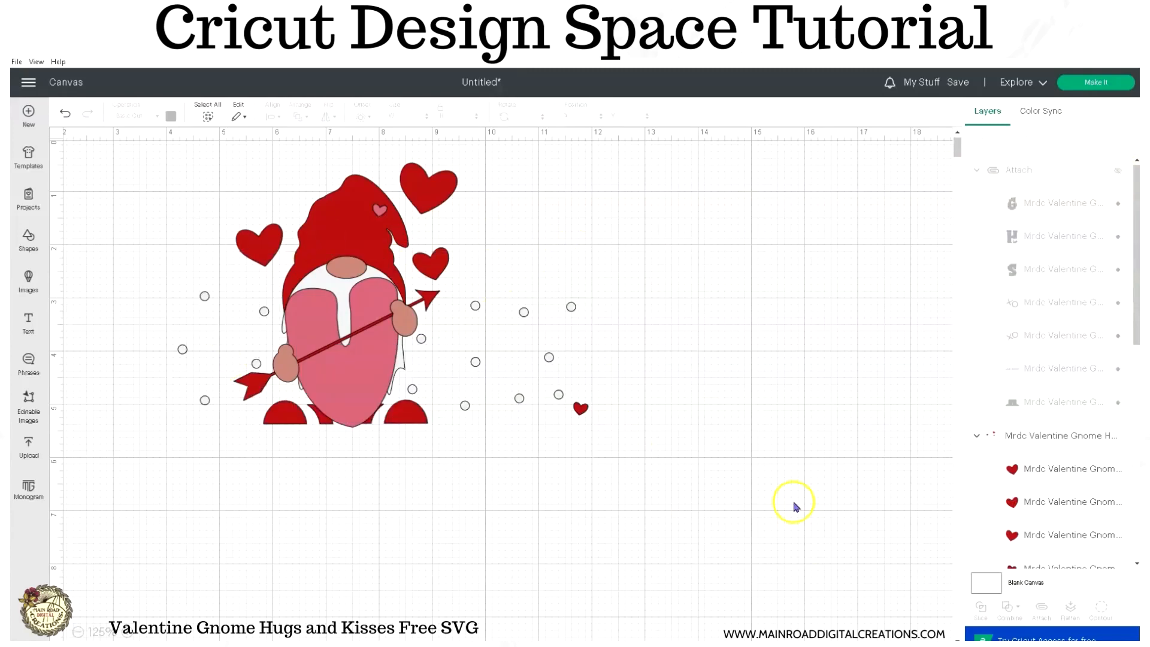
- Ungroup the red hearts and arrow parts into separate layers
left_click(438, 193)
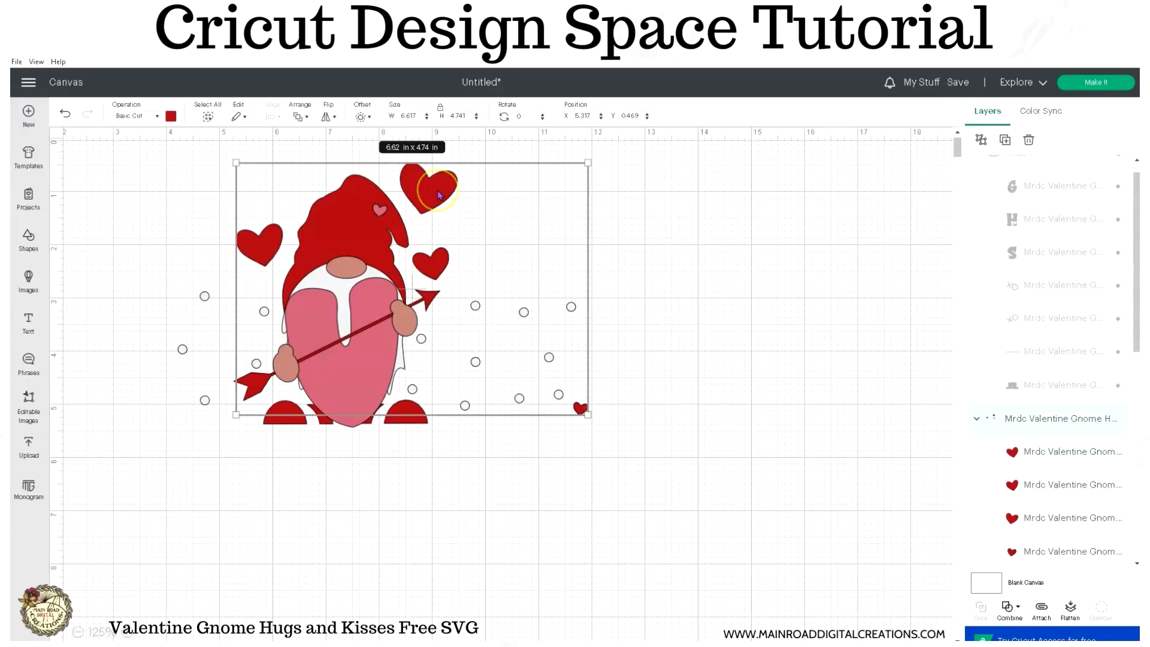
left_click(980, 140)
left_click(794, 376)
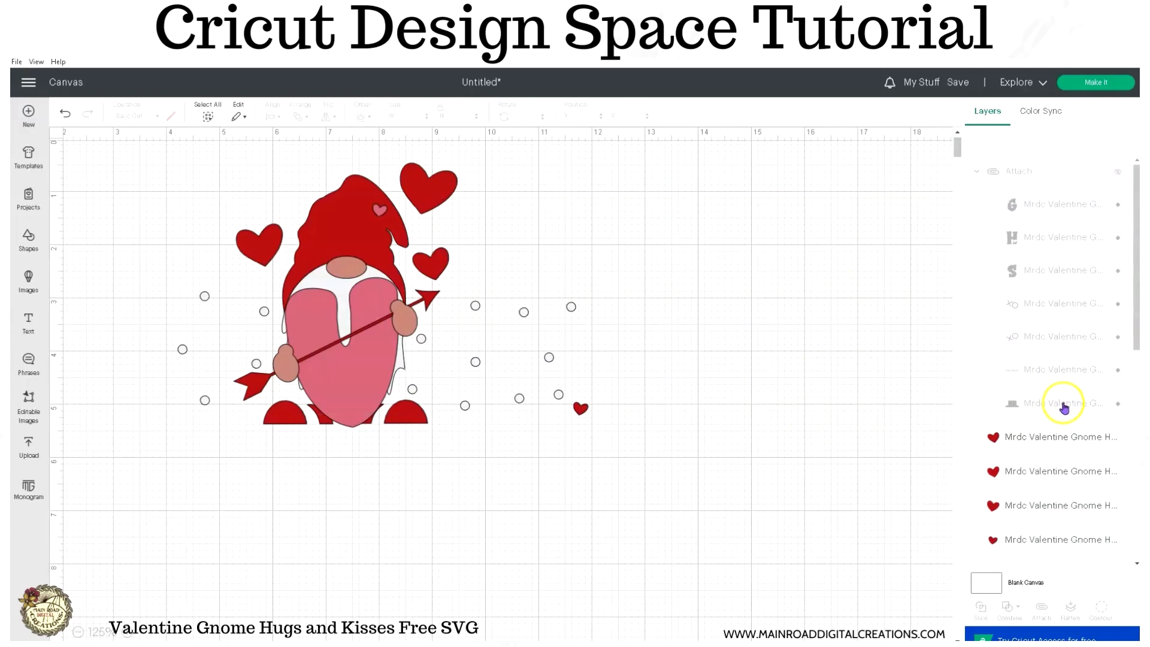
- Attach all red layers (the four hearts, the shoe pieces and the gnome's hat) and hide the attached set
scroll(1030, 360, "down", 3)
left_click(1032, 270)
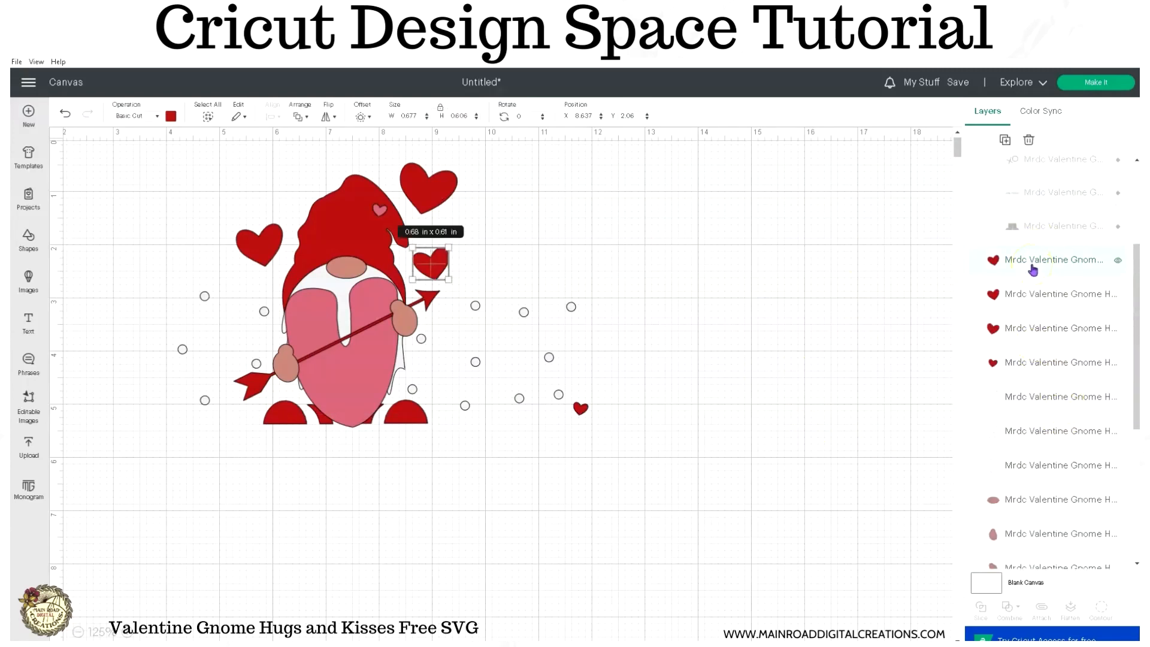
left_click(1039, 300, "shift")
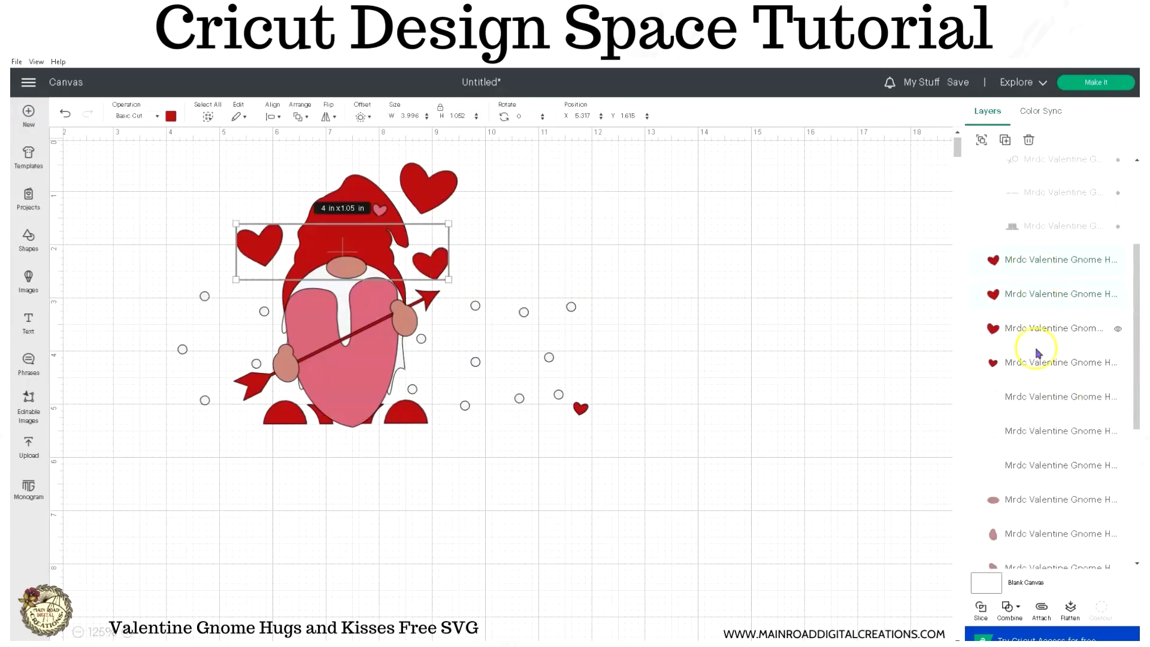
left_click(1034, 329, "shift")
left_click(1040, 373, "shift")
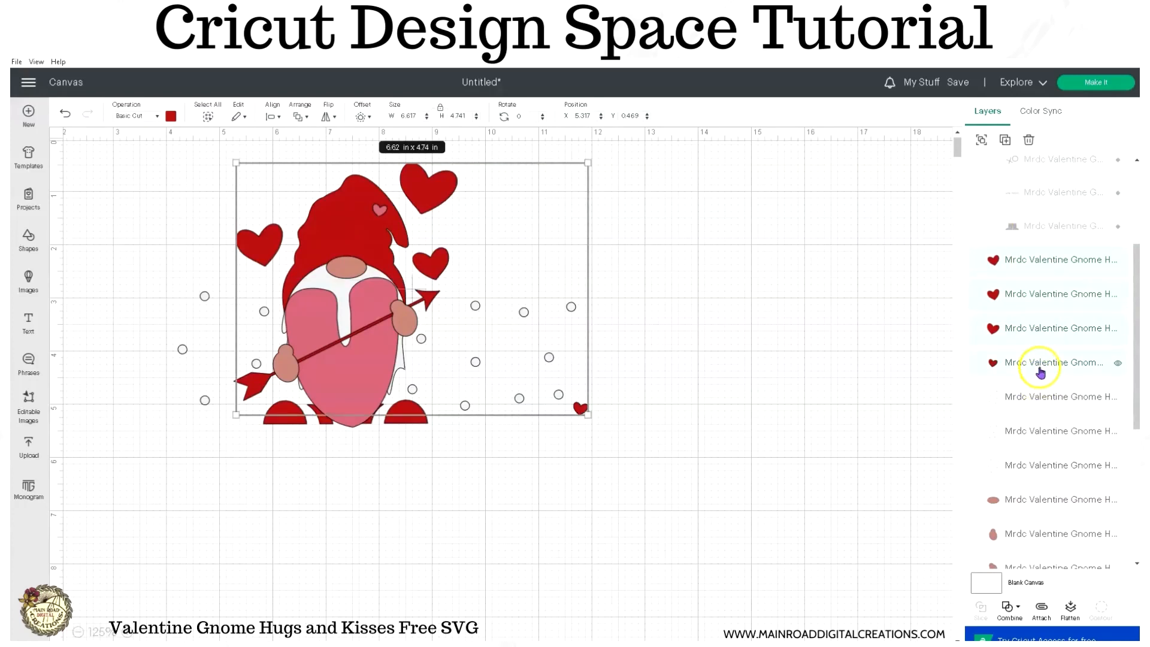
scroll(1040, 373, "down", 5)
scroll(1037, 376, "down", 2)
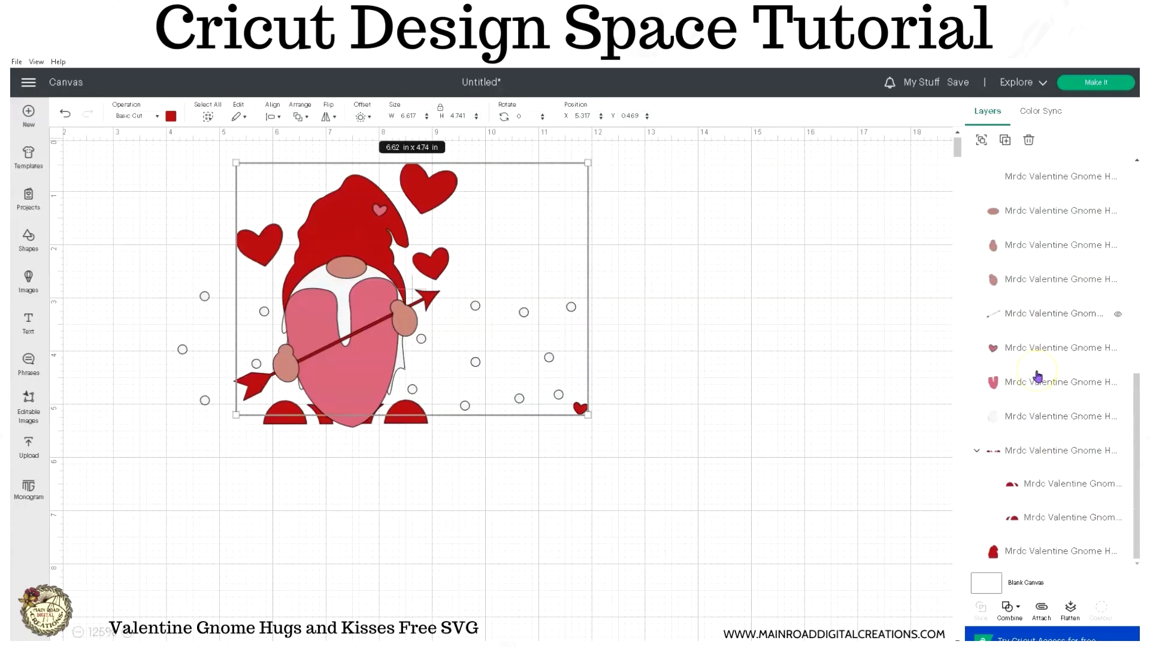
left_click(1038, 450, "ctrl")
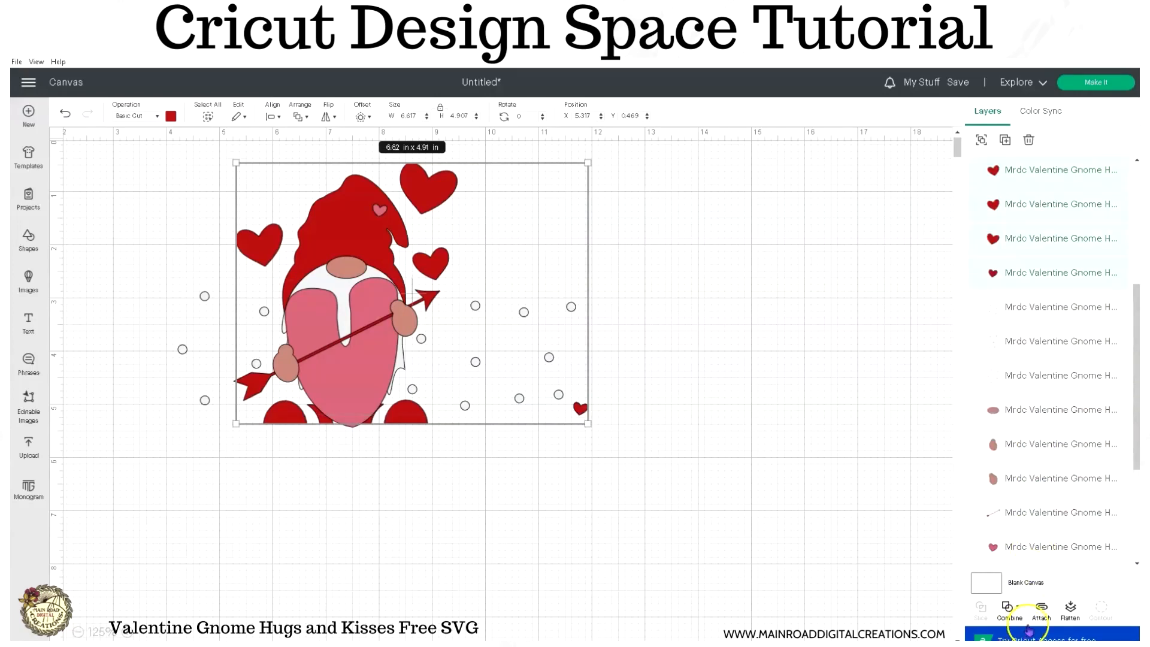
left_click(1041, 609)
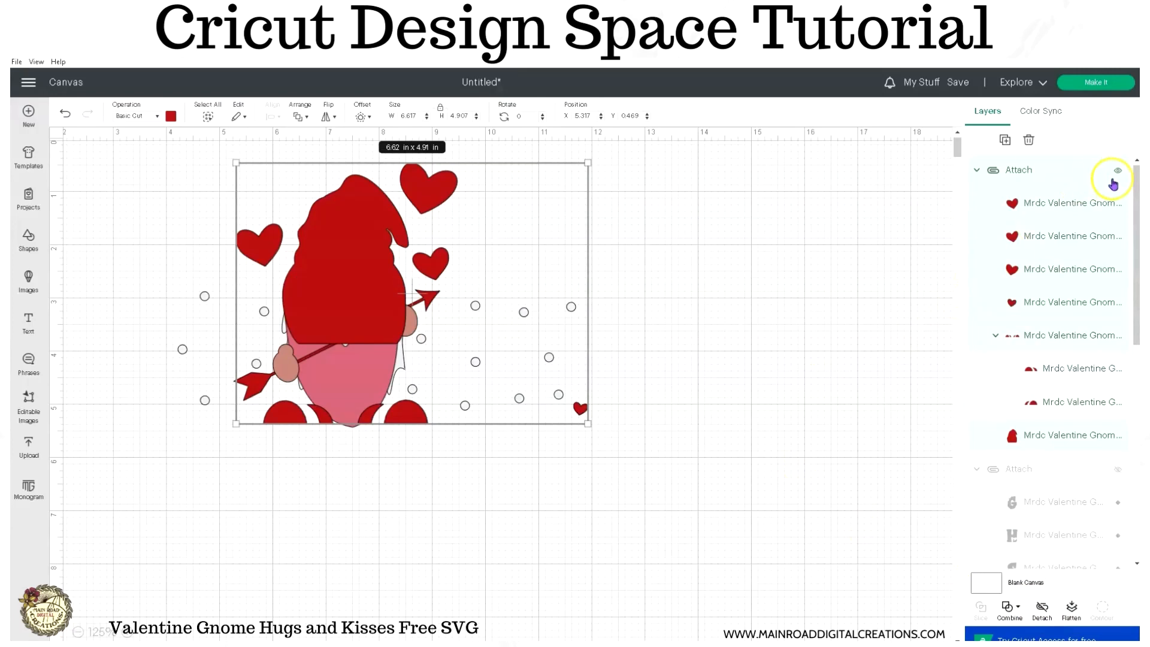
left_click(1116, 171)
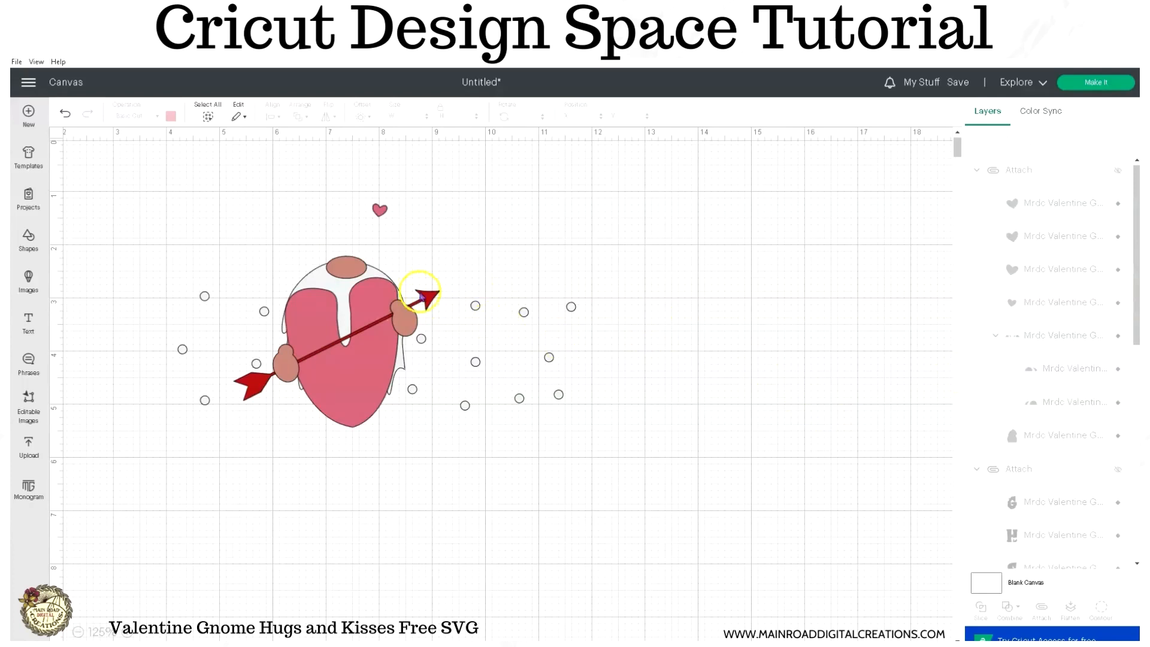
- Hide the arrow layer, and attach the small pink heart to the large pink heart and hide that set
left_click(421, 296)
left_click(1117, 550)
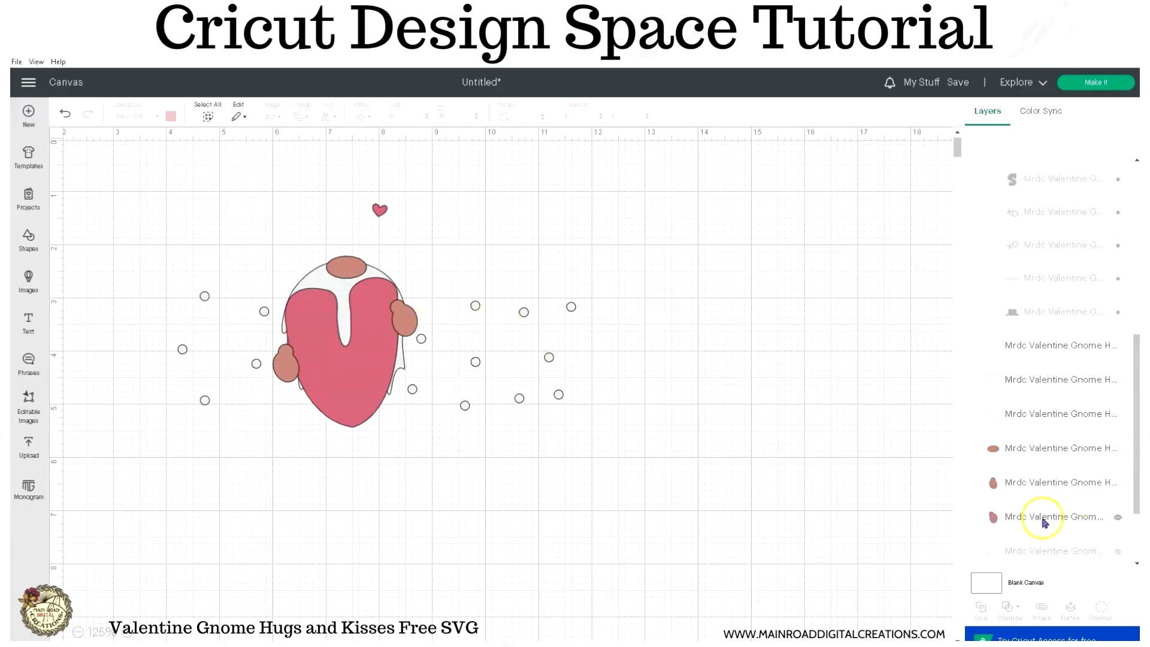
left_click(382, 209)
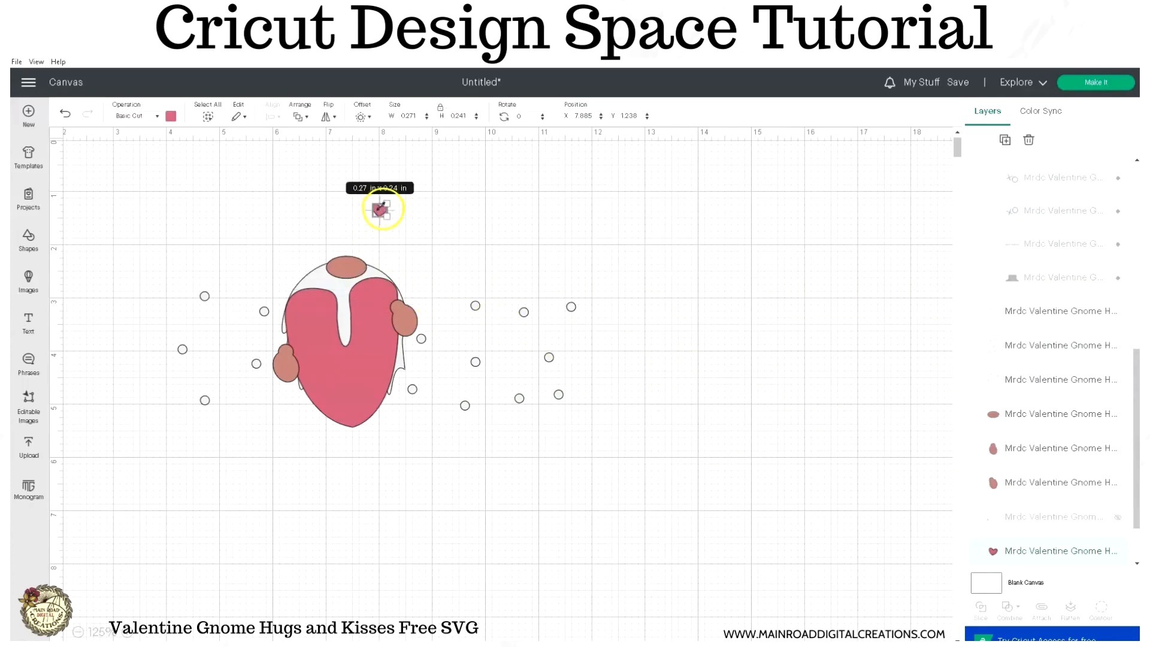
left_click(354, 393, "shift")
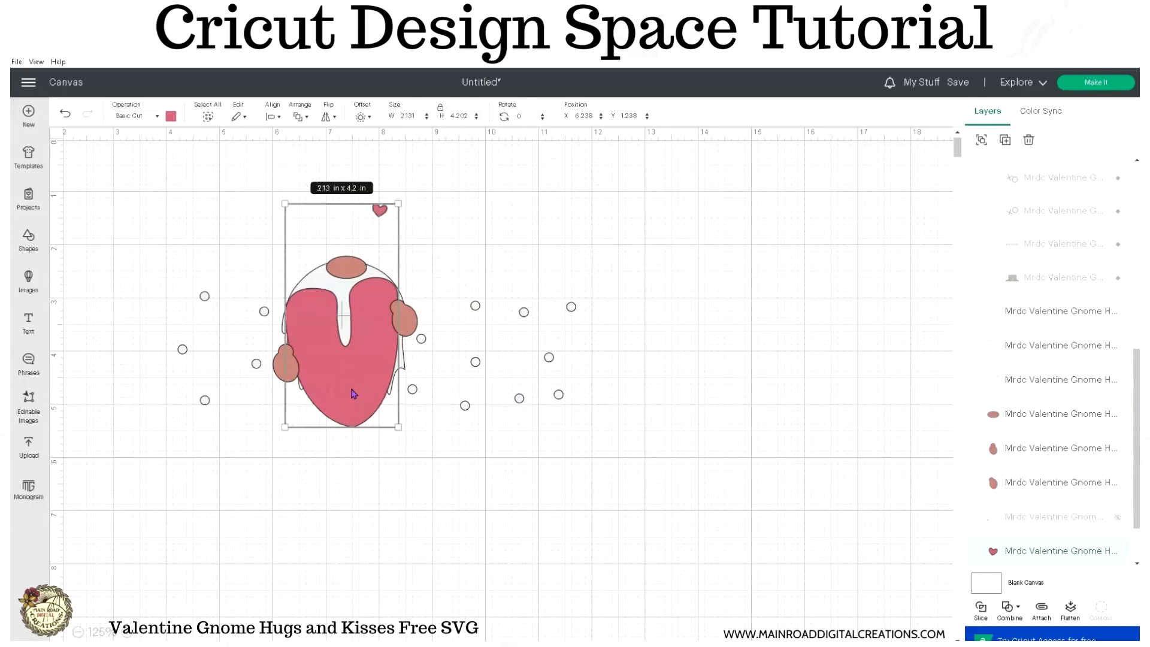
left_click(1041, 608)
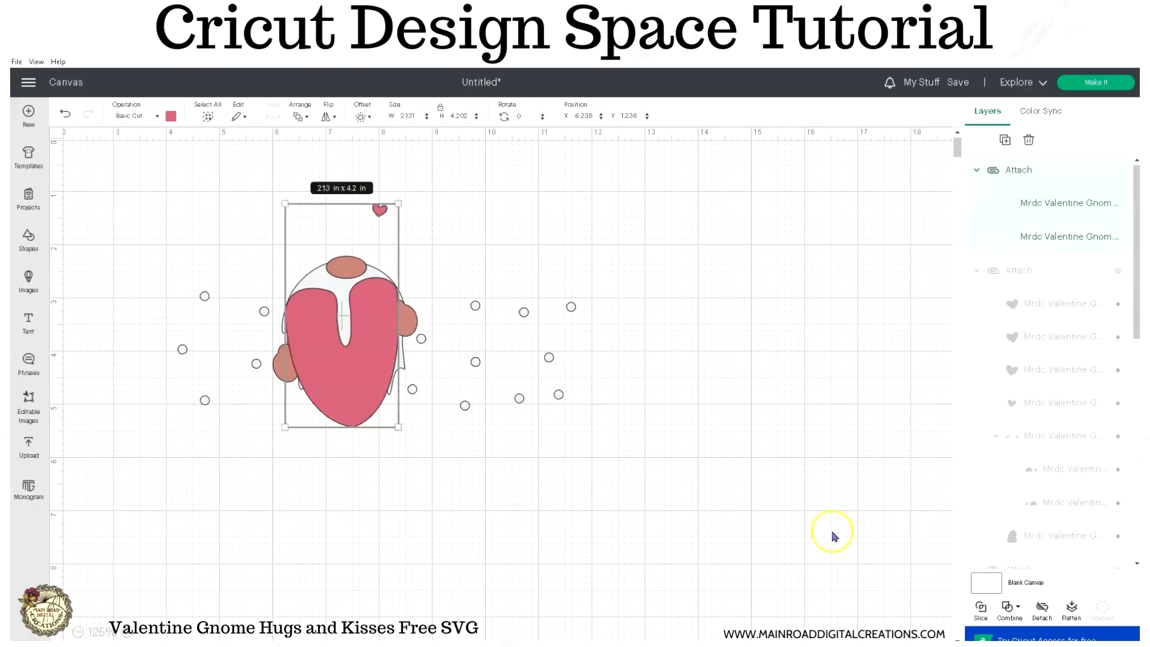
left_click(1117, 169)
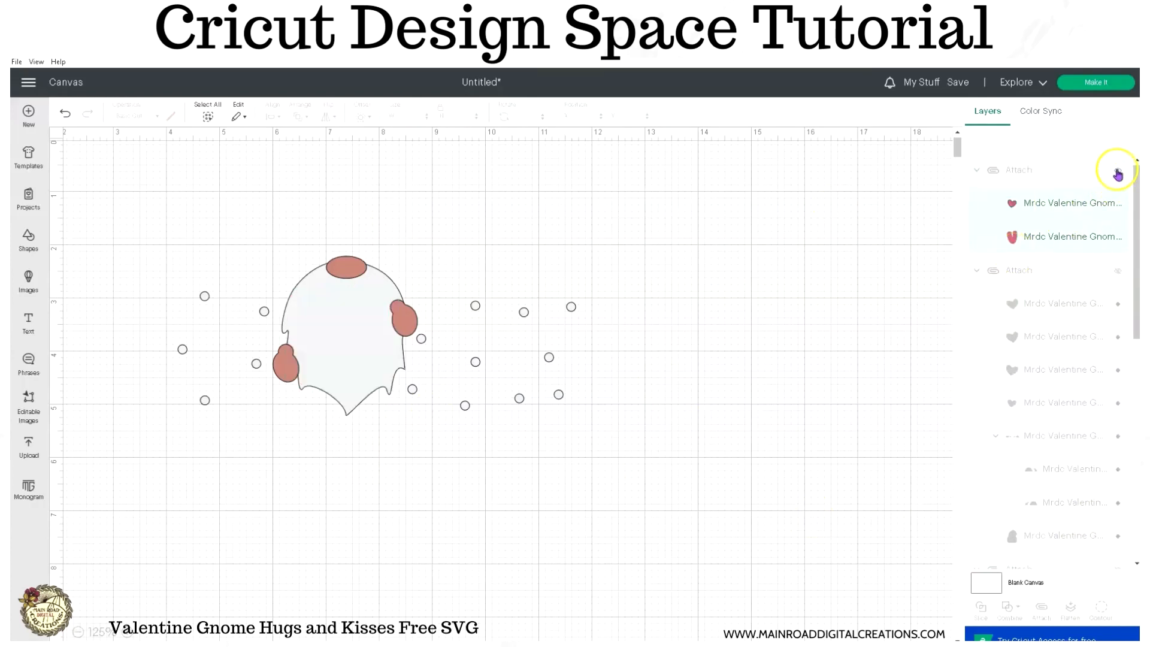
- Attach the three white polka-dot layers to the gnome's white beard and hide the attached set
left_click(475, 306)
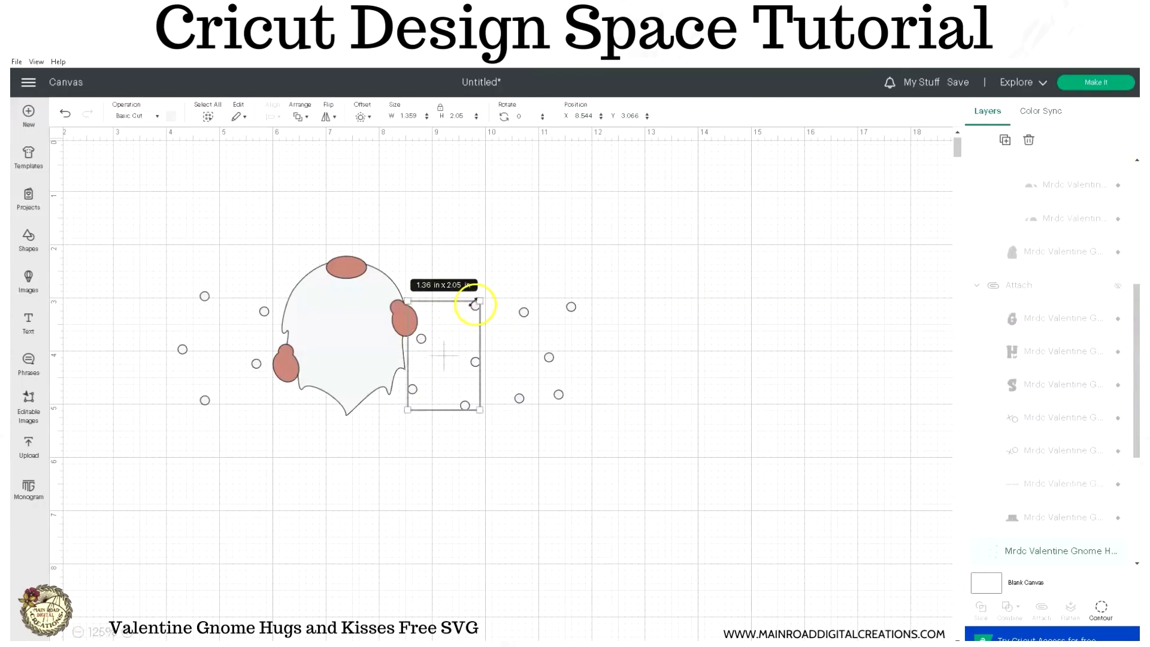
left_click(626, 322)
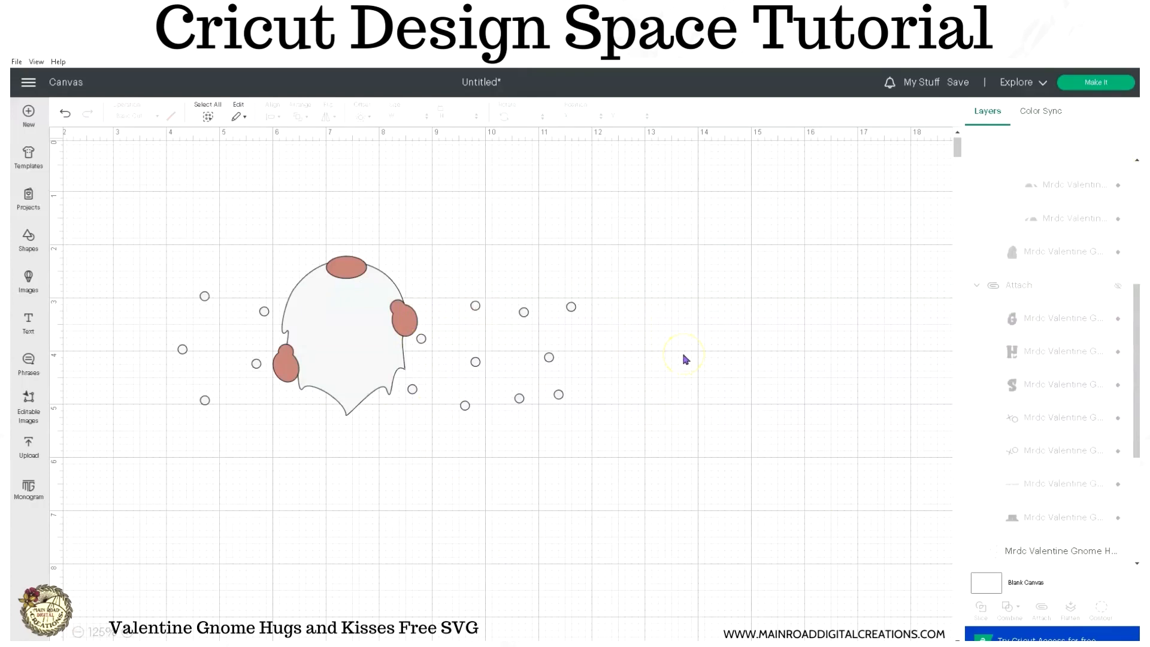
scroll(1008, 461, "down", 4)
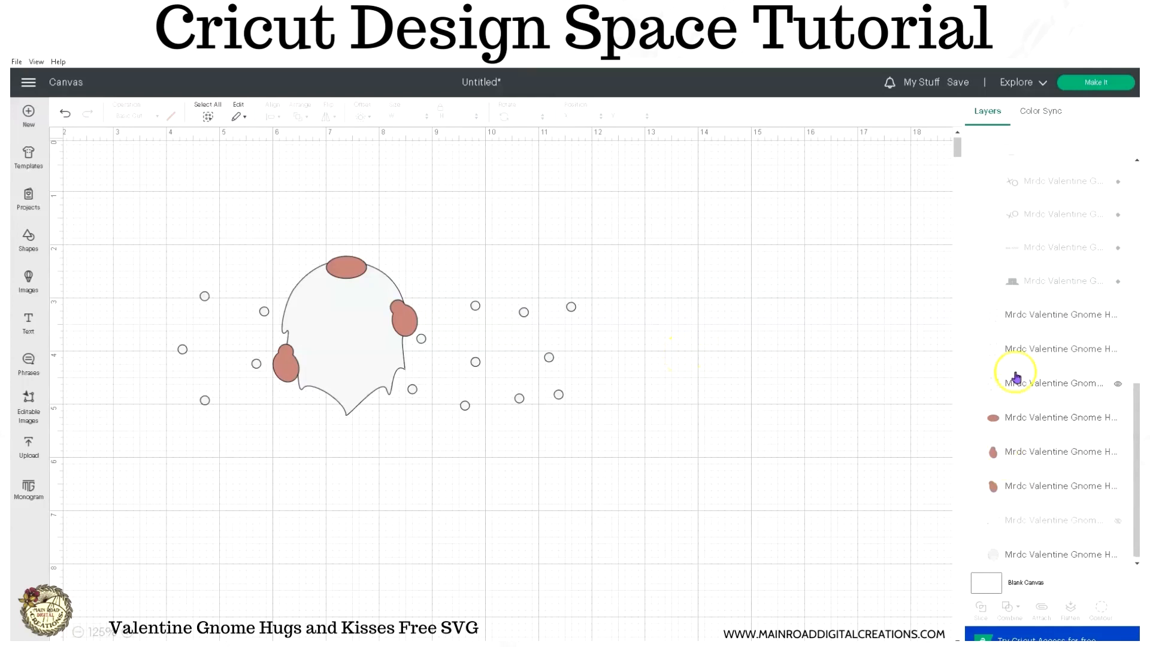
left_click(1035, 315)
left_click(1035, 350, "shift")
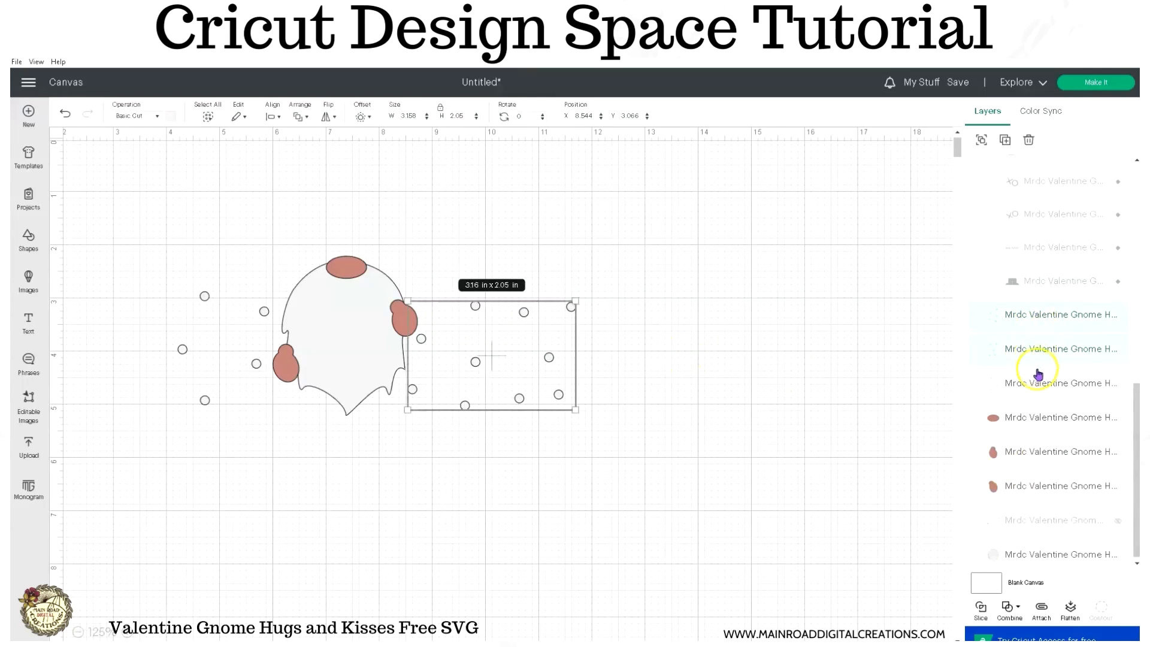
left_click(1034, 385, "shift")
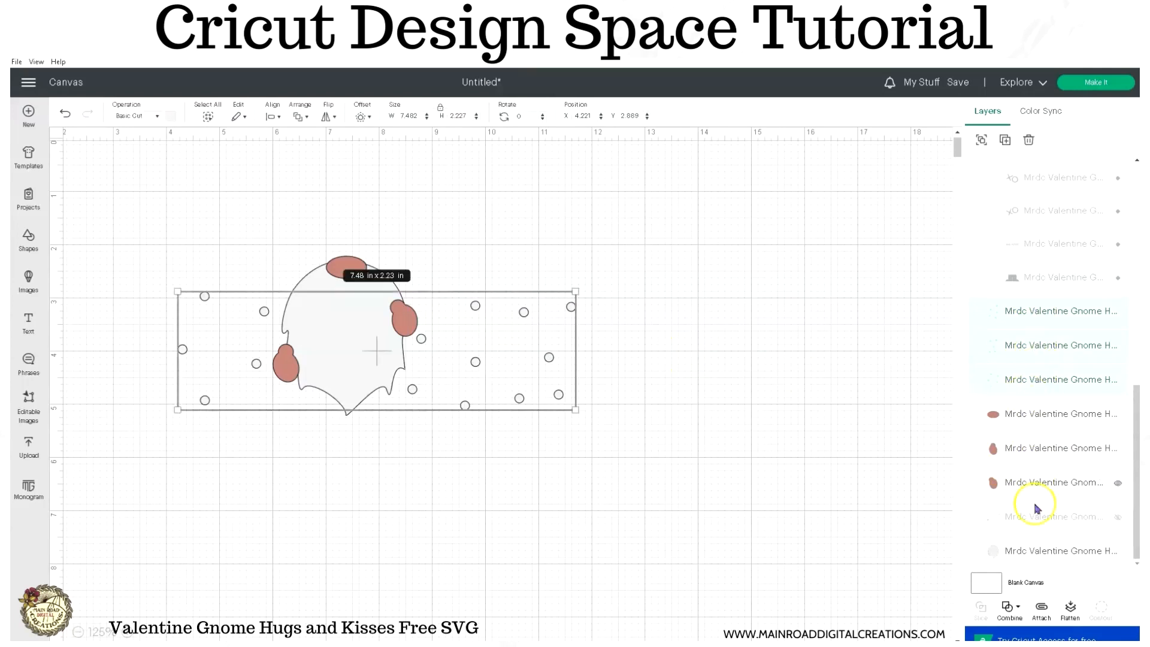
left_click(1034, 552, "shift")
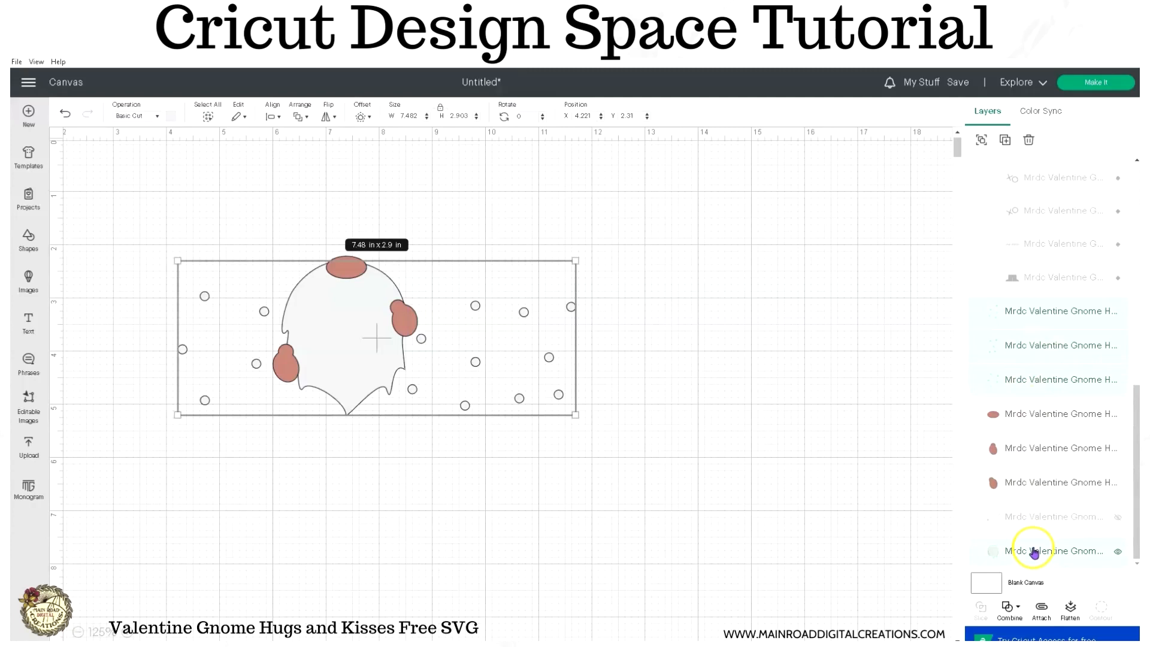
left_click(1041, 608)
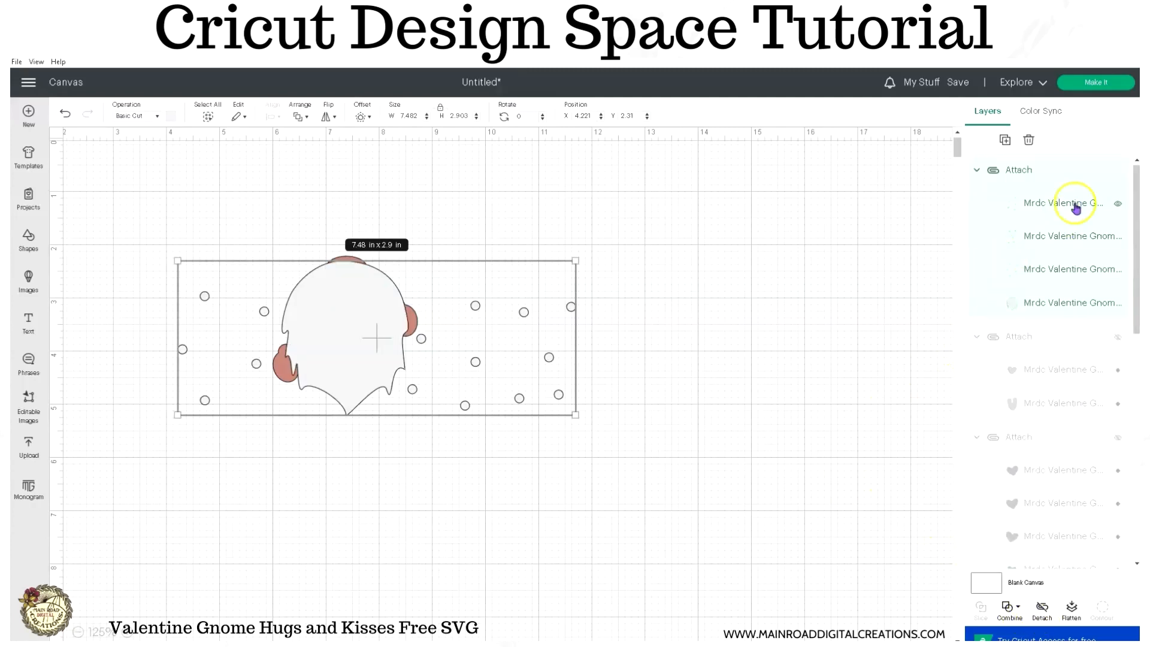
left_click(1117, 169)
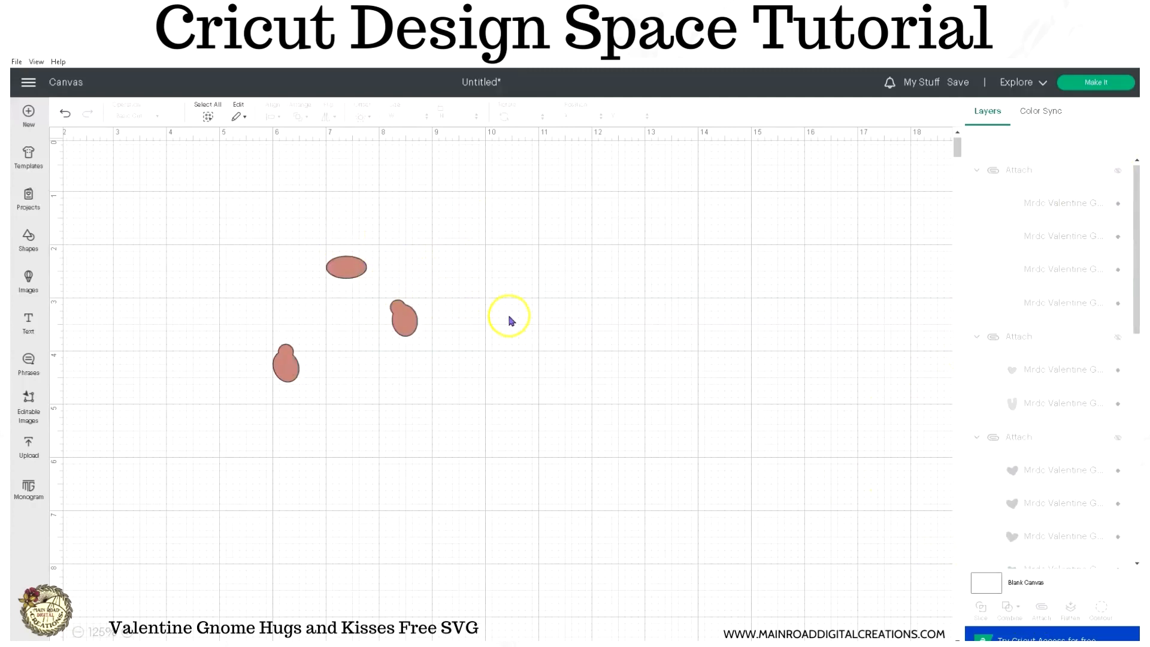
- Attach the gnome's skin-coloured nose and both hands
left_click_drag(216, 204, 432, 394)
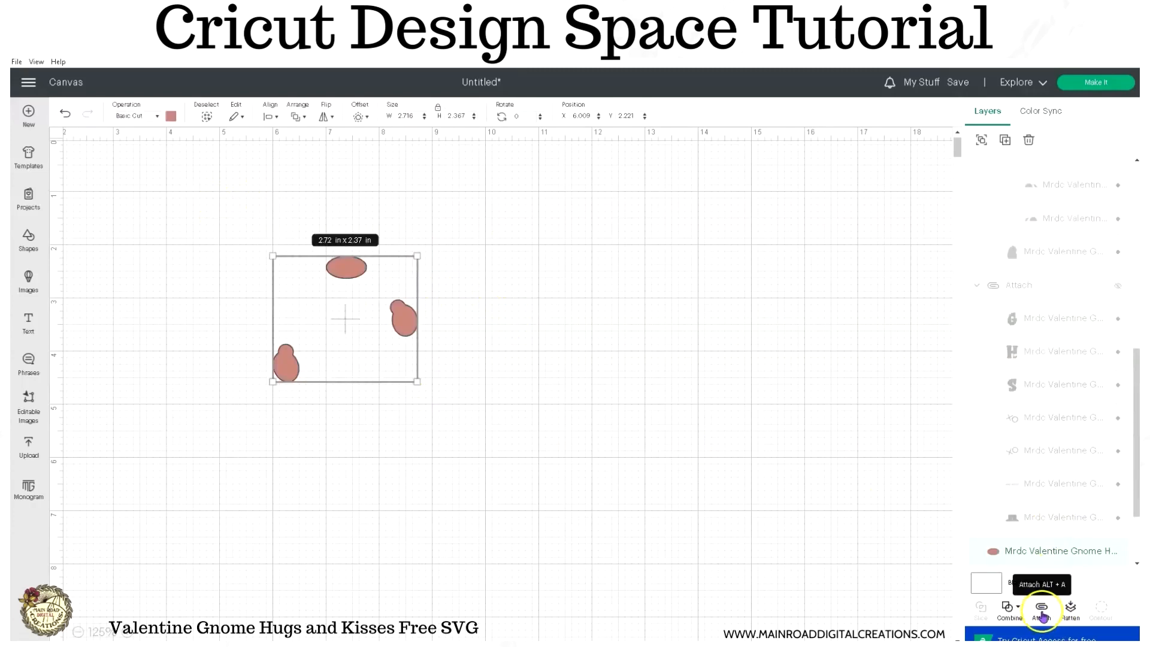
left_click(1043, 608)
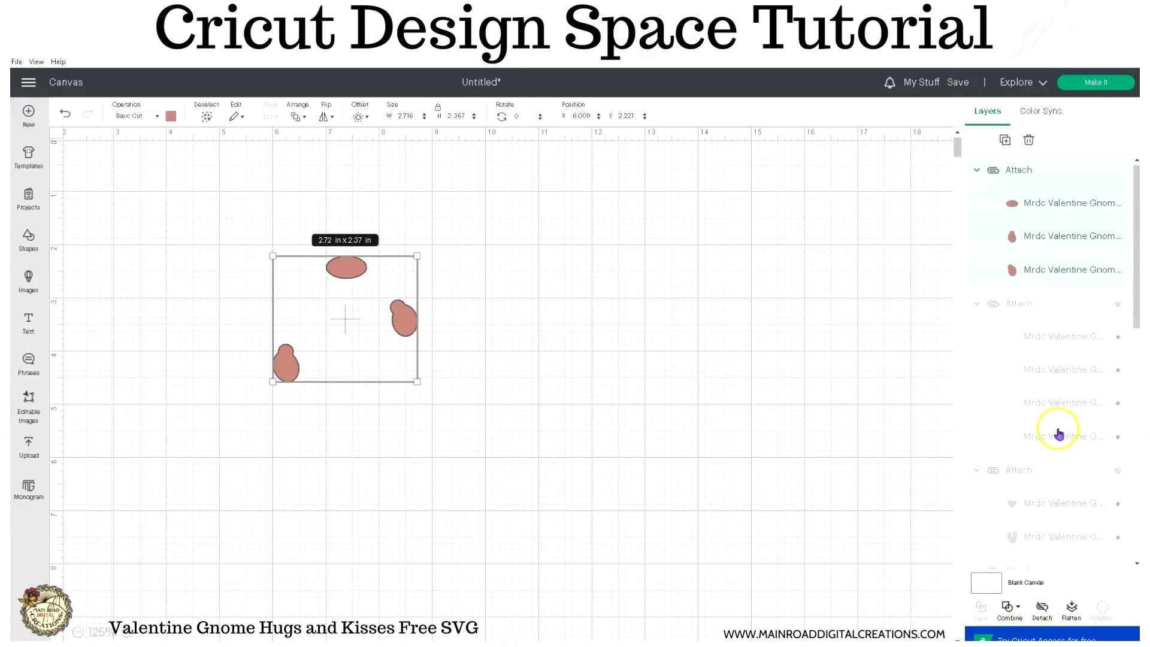
- Unhide the white, pink, red and black attached sets and the arrow layer
left_click(1116, 305)
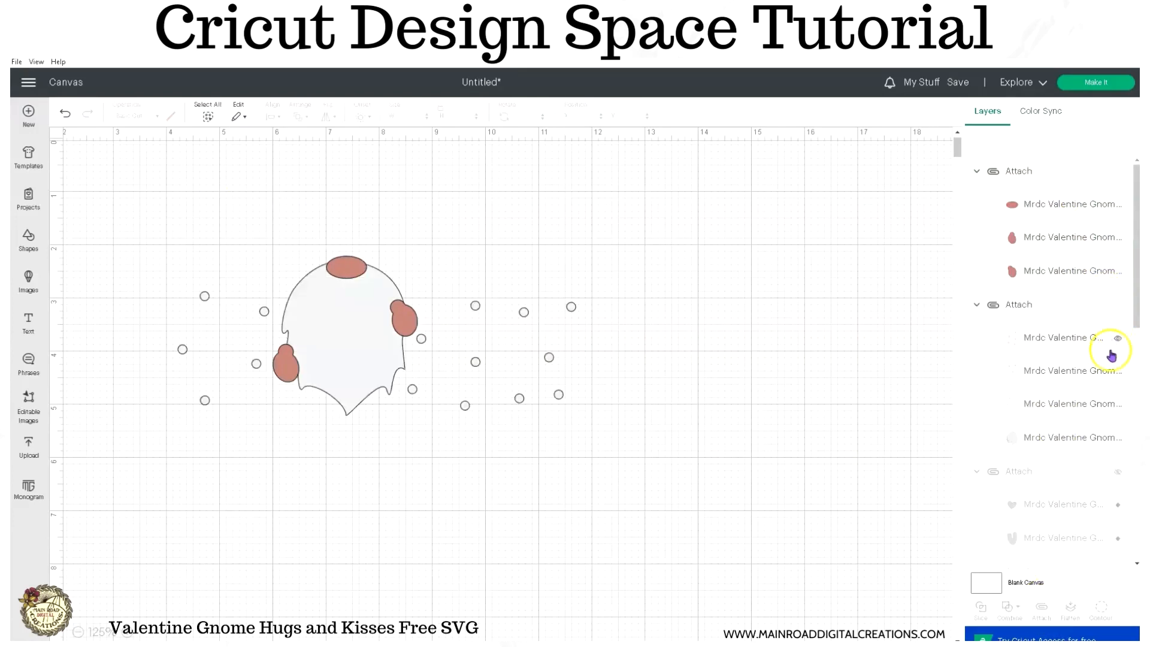
scroll(1109, 372, "down", 1)
scroll(1107, 389, "down", 1)
left_click(1117, 354)
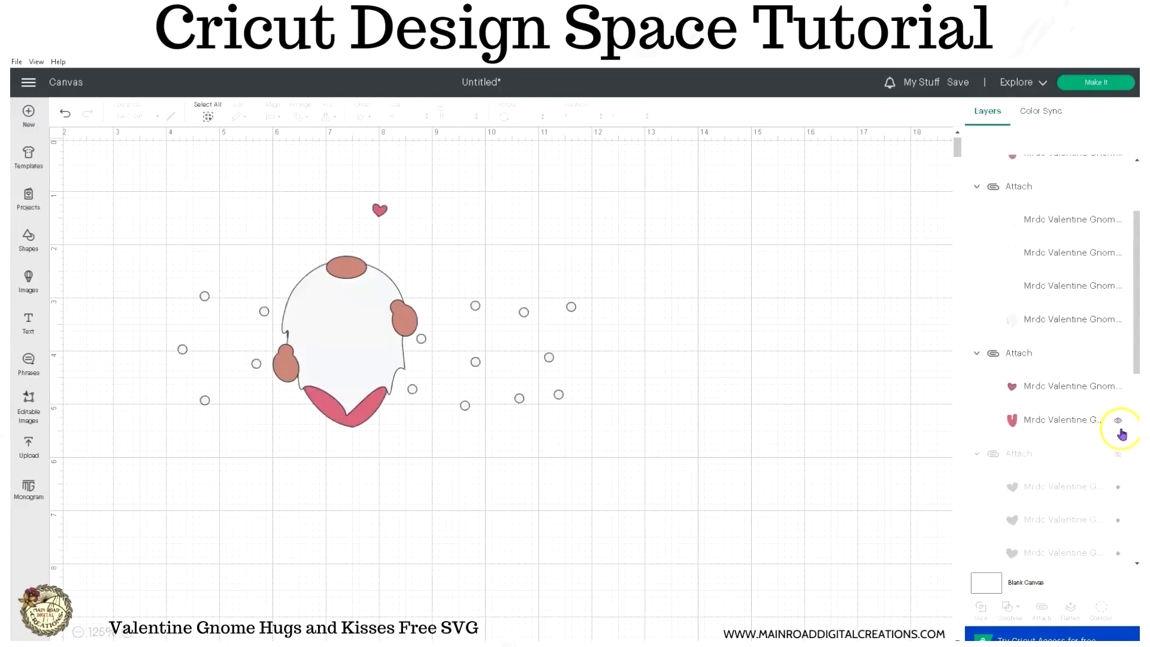
left_click(1117, 454)
scroll(1113, 449, "down", 3)
scroll(1113, 443, "down", 2)
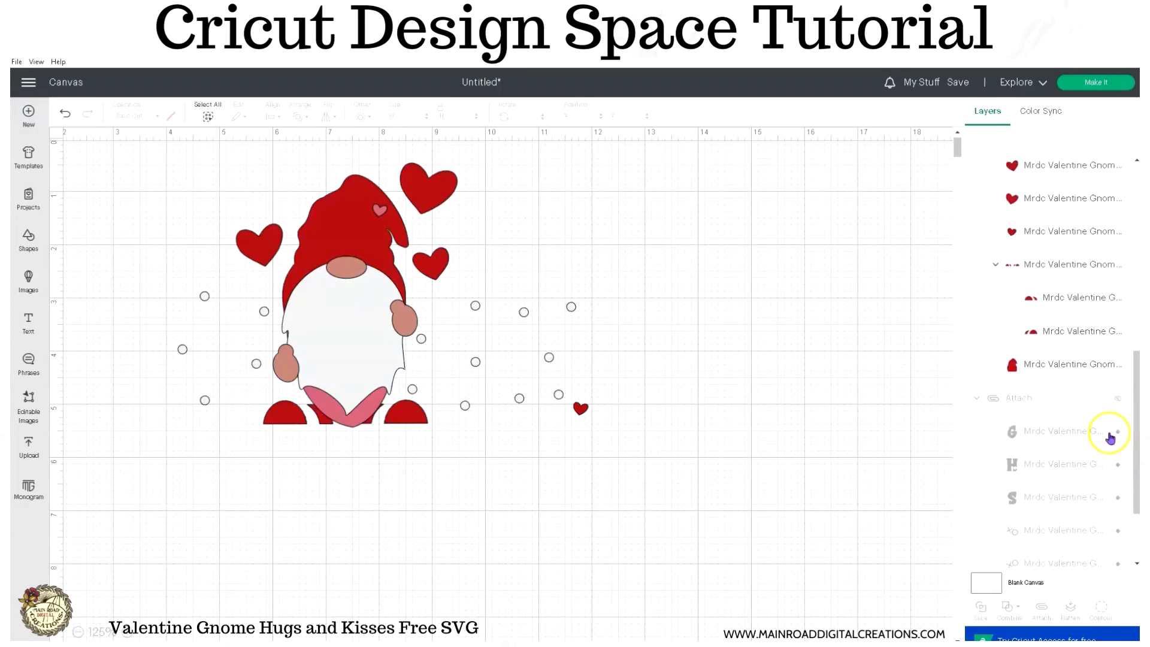
left_click(1117, 401)
scroll(1117, 407, "down", 2)
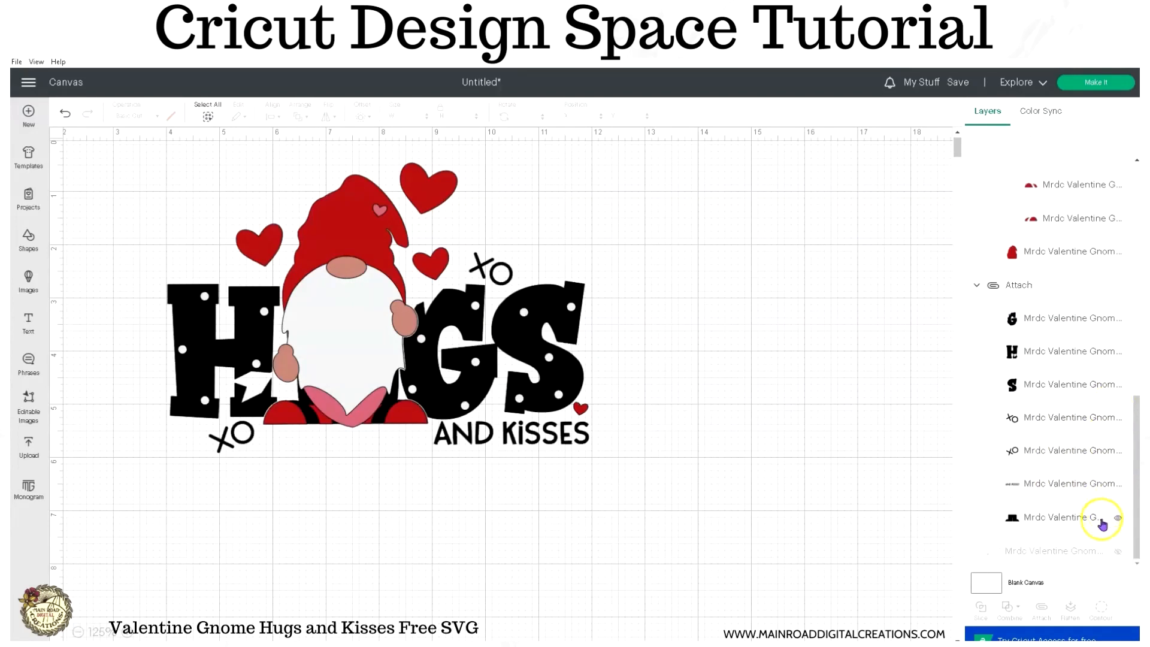
left_click(1116, 557)
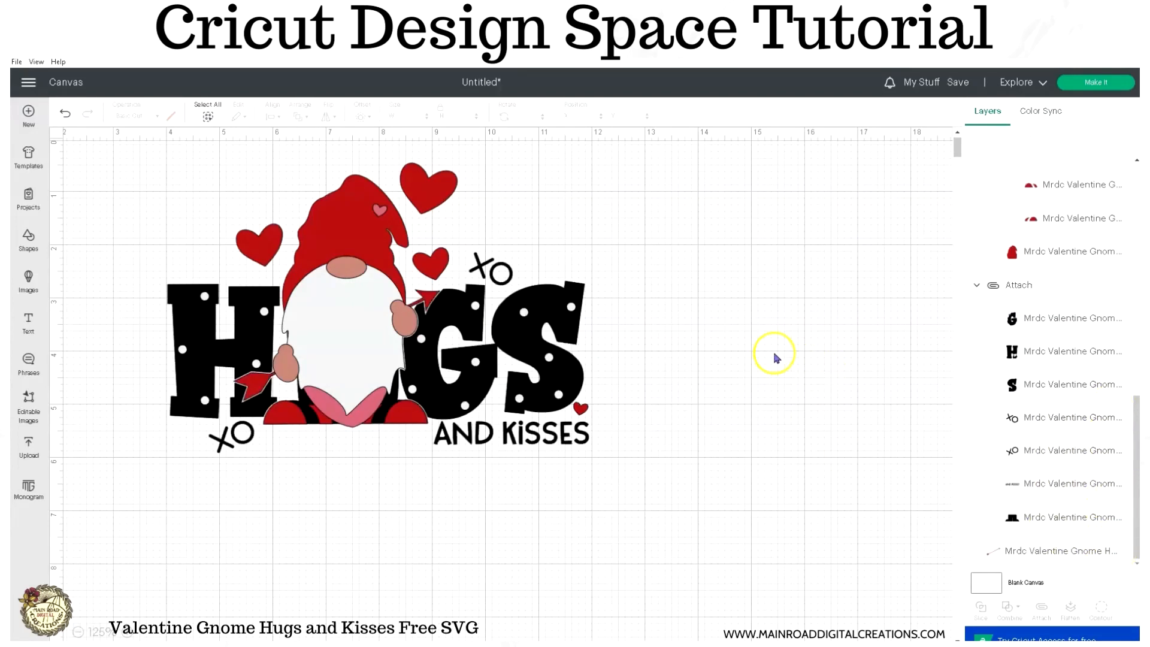
- Move the white and red sets off the lettering and place the black set at about X 9.81, Y 7.2
scroll(772, 354, "down", 1)
left_click(586, 250)
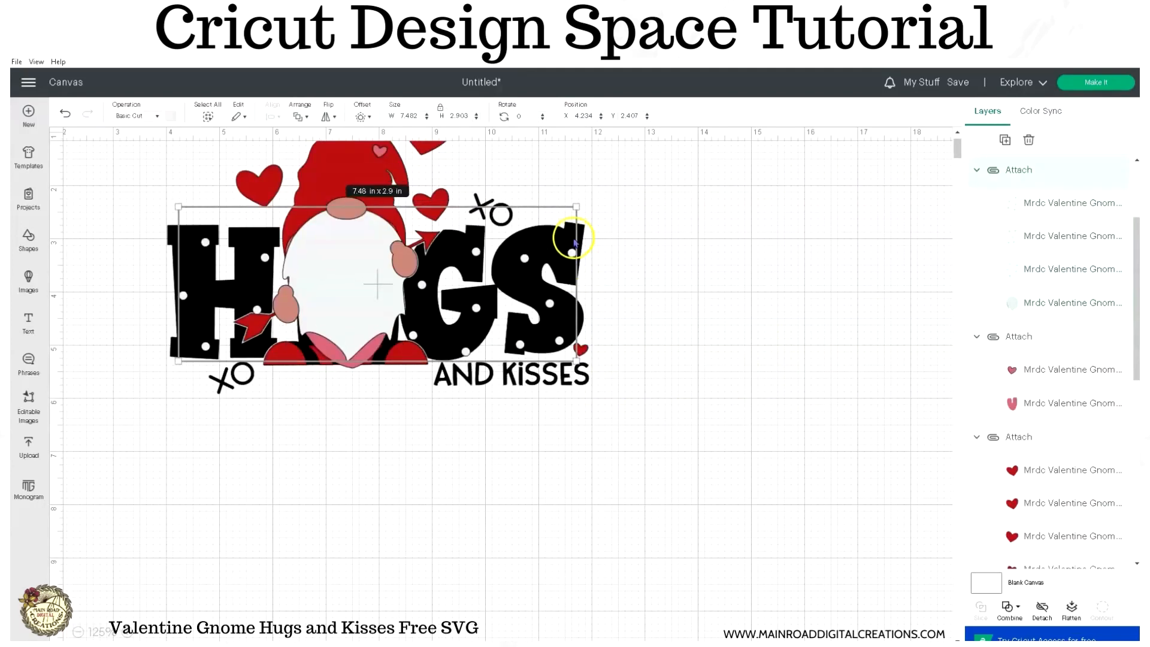
left_click_drag(583, 232, 475, 282)
left_click_drag(559, 232, 855, 470)
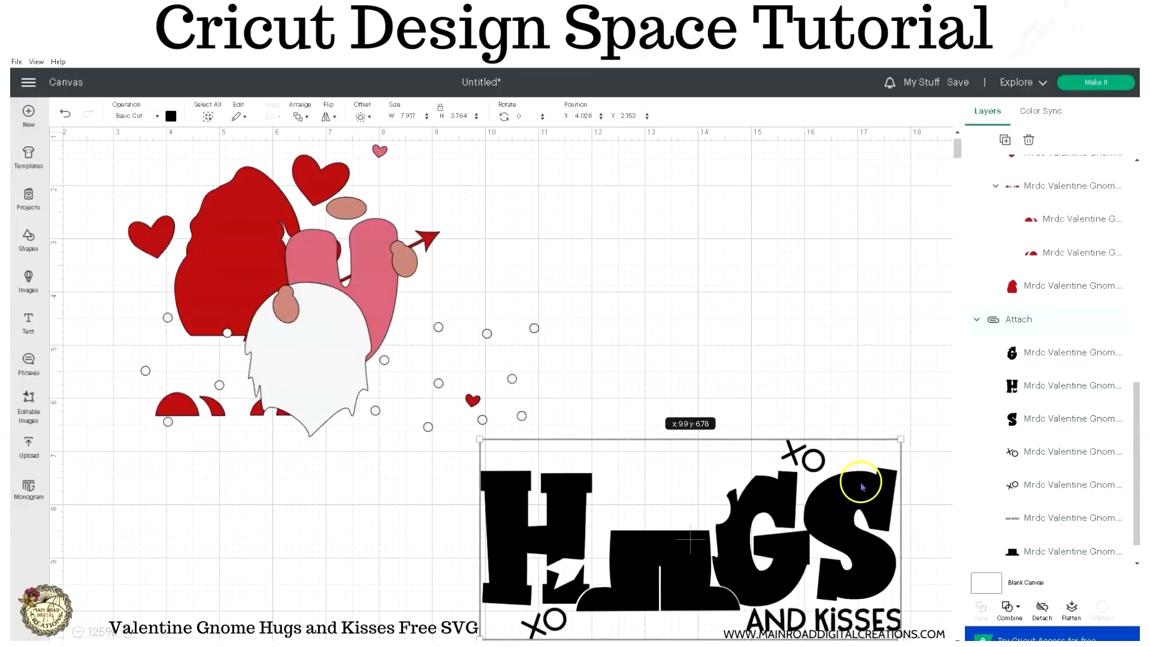
scroll(830, 363, "down", 1)
left_click_drag(765, 470, 759, 492)
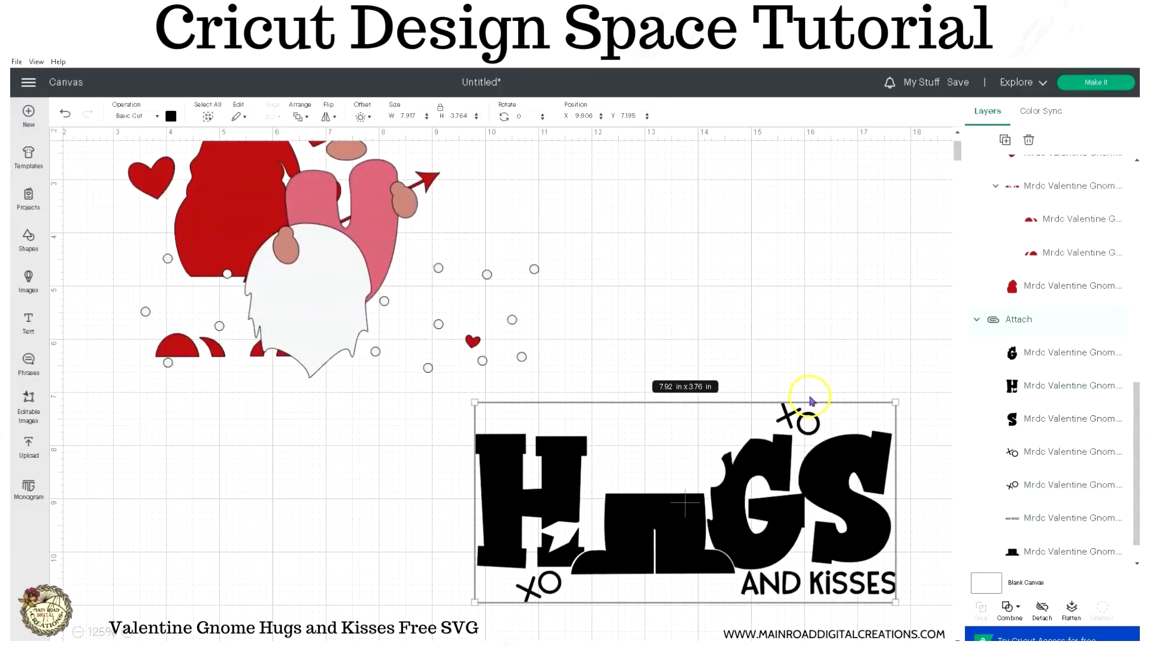
- Place the red set at about X 11.1, Y 5.51 and the white set at about X 9.97, Y 7.34 over the black lettering
left_click_drag(257, 192, 650, 401)
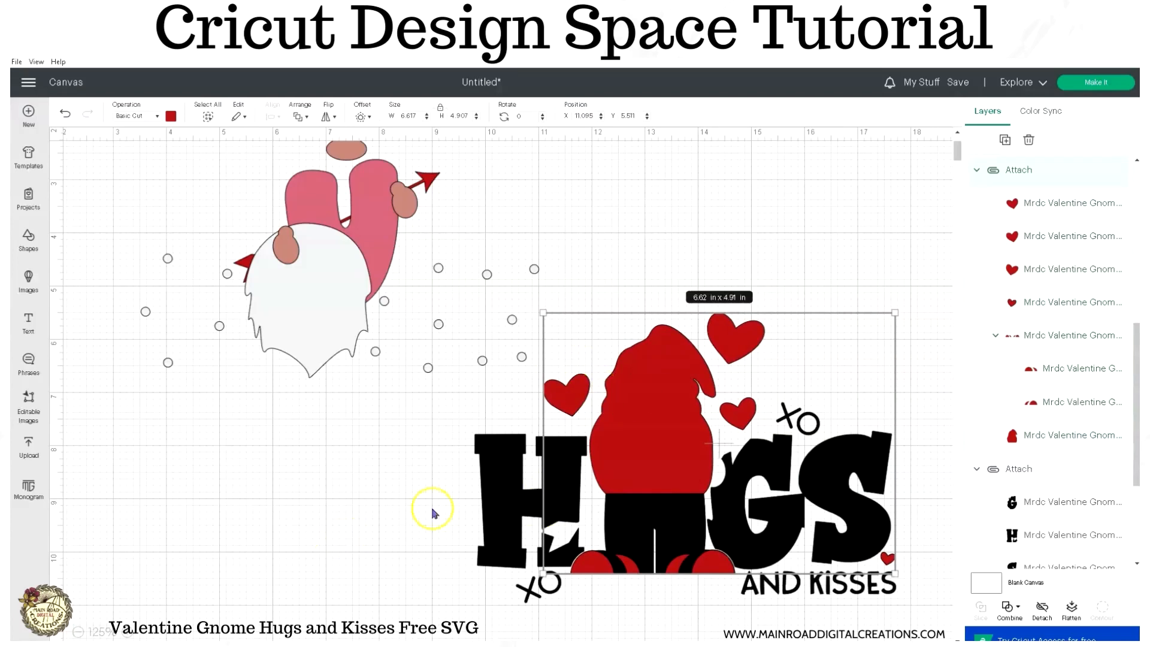
left_click(346, 473)
left_click_drag(314, 322, 667, 496)
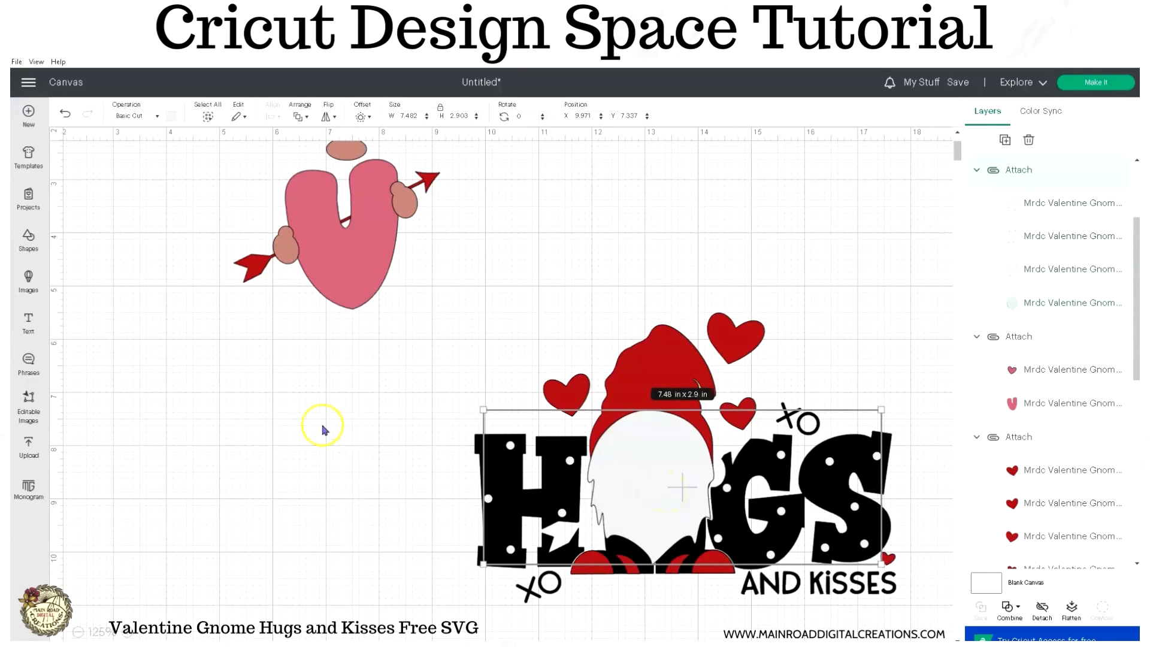
- Bring the pink set to the front and place it over the gnome's beard, with the small heart on the hat
left_click_drag(337, 266, 465, 451)
right_click(465, 451)
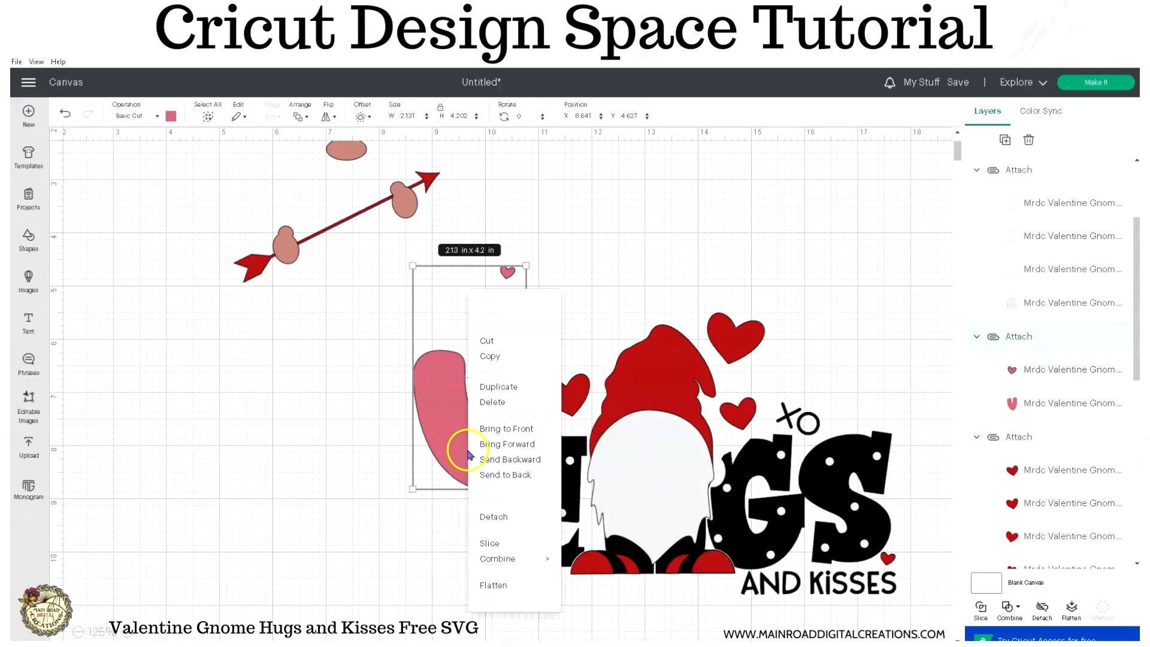
left_click(514, 436)
left_click_drag(428, 408, 610, 497)
left_click(313, 339)
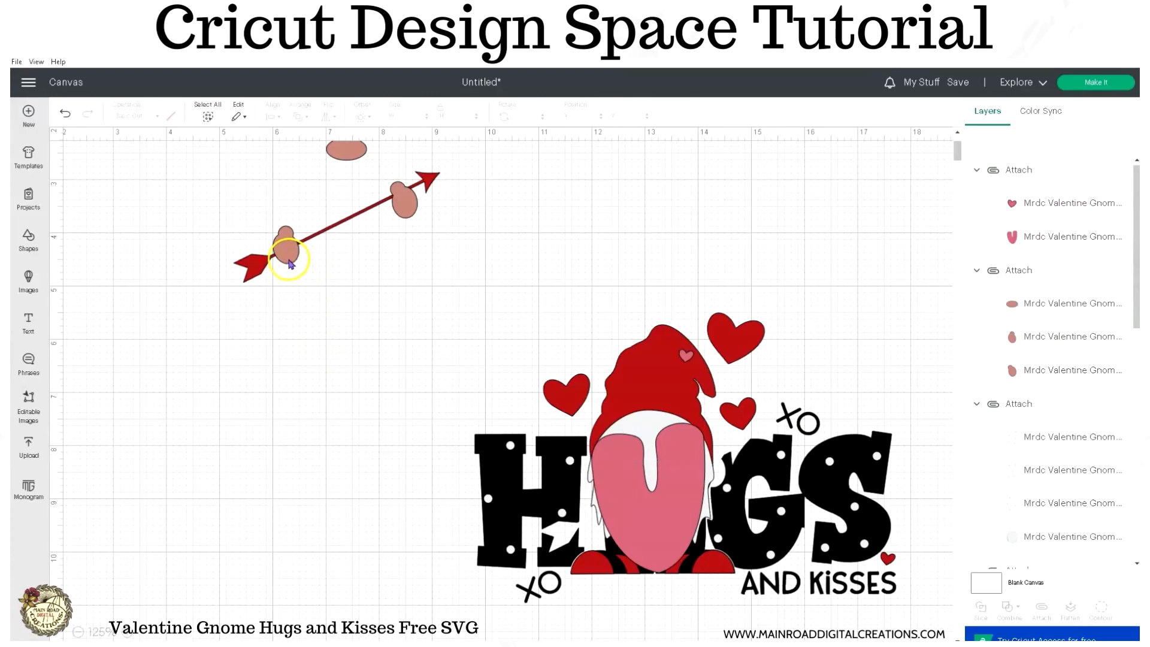
- Move the skin-tone set clear, place the arrow across the pink beard at about X 11.05, Y 7.89, and bring it to front
left_click_drag(336, 232, 290, 329)
left_click_drag(427, 183, 733, 454)
right_click(733, 453)
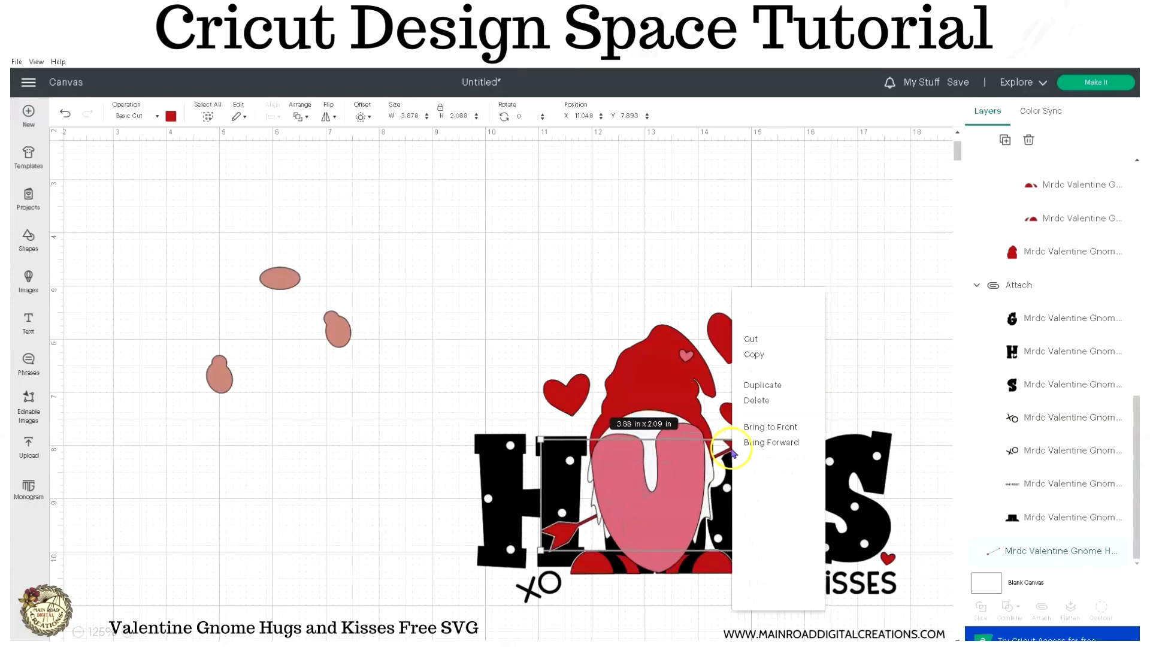
left_click(755, 428)
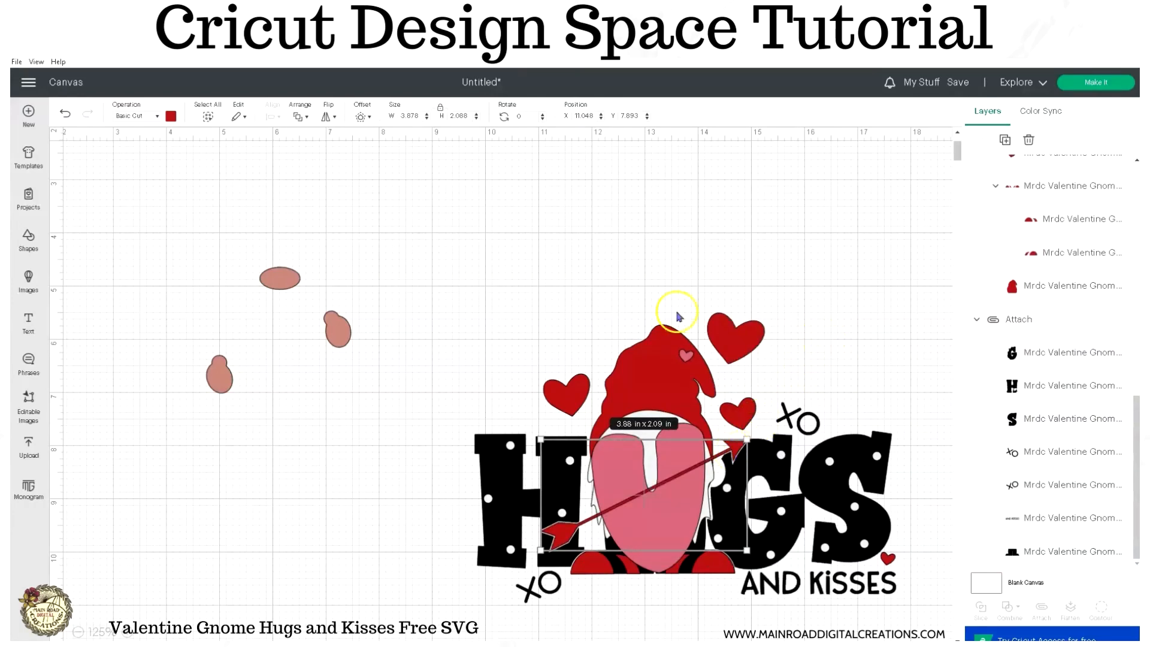
- Place the nose-and-hands set on the gnome with the hands over the arrow, and bring it to the front
left_click_drag(279, 282, 656, 424)
right_click(644, 402)
left_click(657, 408)
left_click(389, 383)
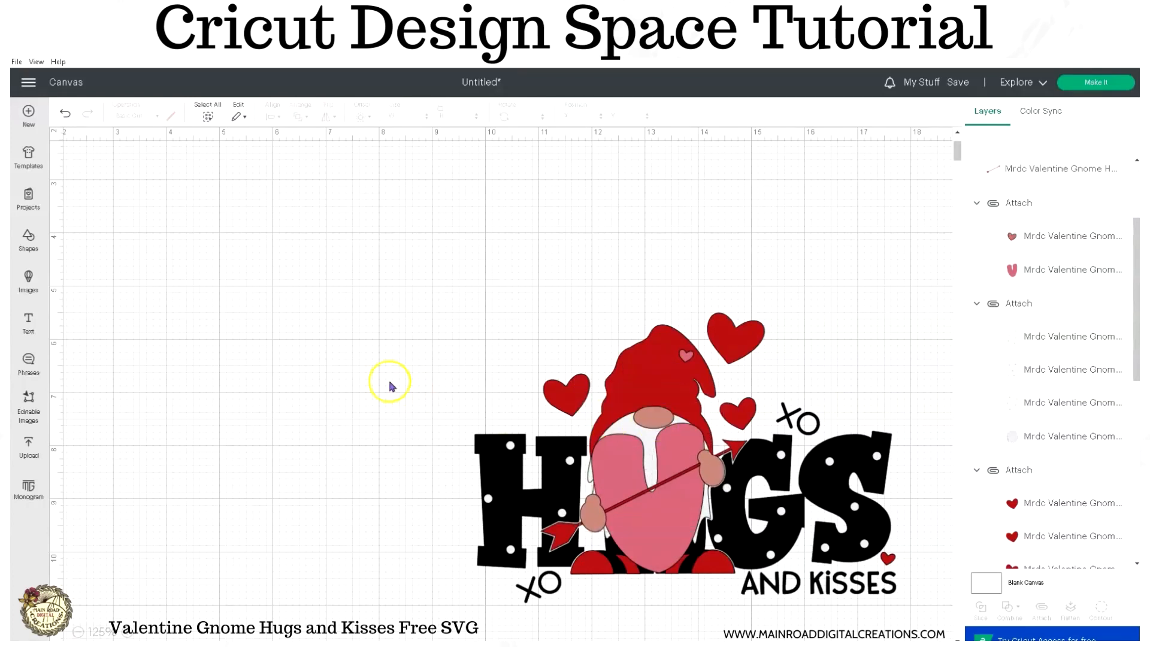
- Open the cut preparation, turn on mirroring for the white and black mats, and view the red mat
left_click(1102, 82)
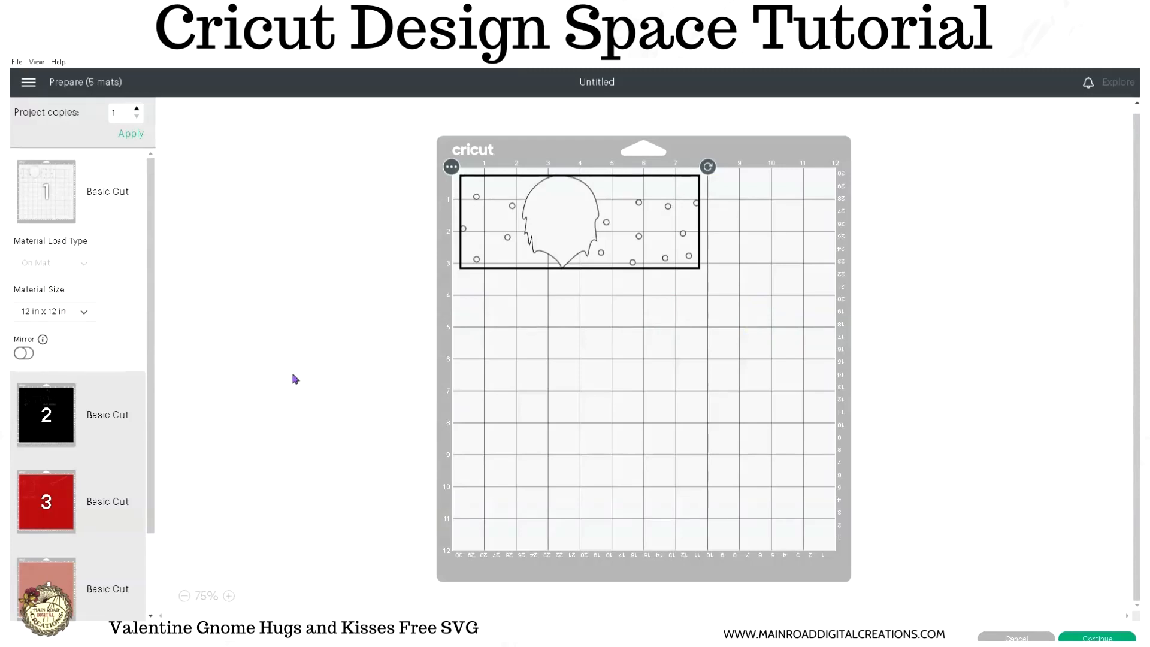
left_click(24, 354)
left_click(38, 418)
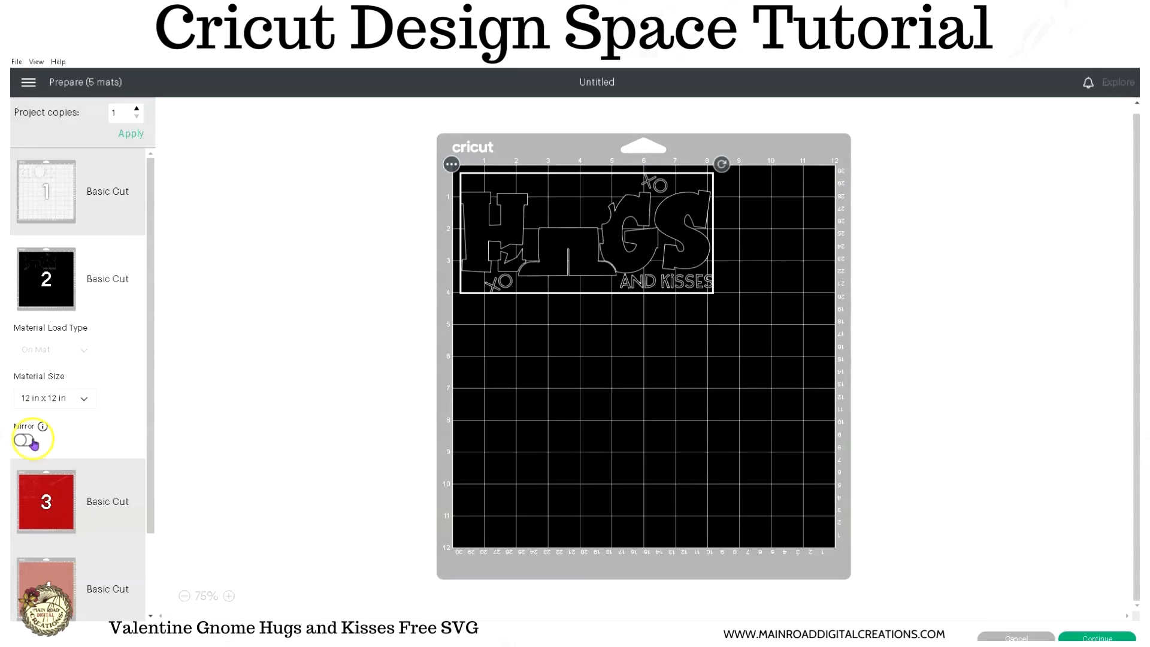
left_click(25, 441)
left_click(36, 474)
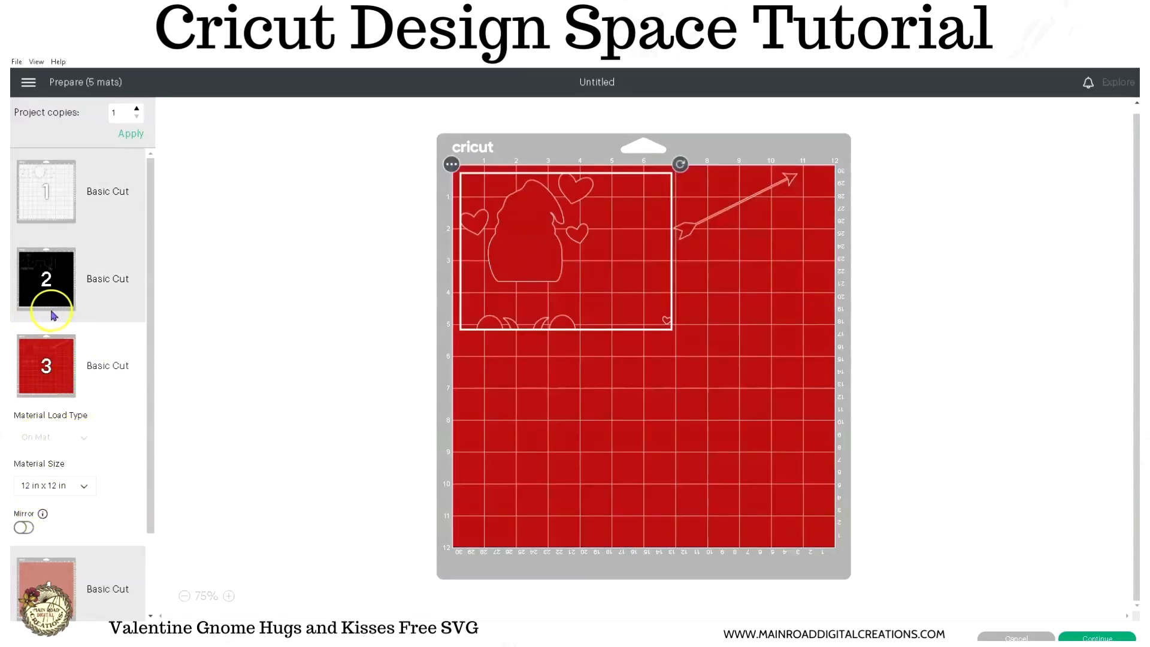
- Turn off mirroring for the black and white mats and return to the canvas
left_click(48, 286)
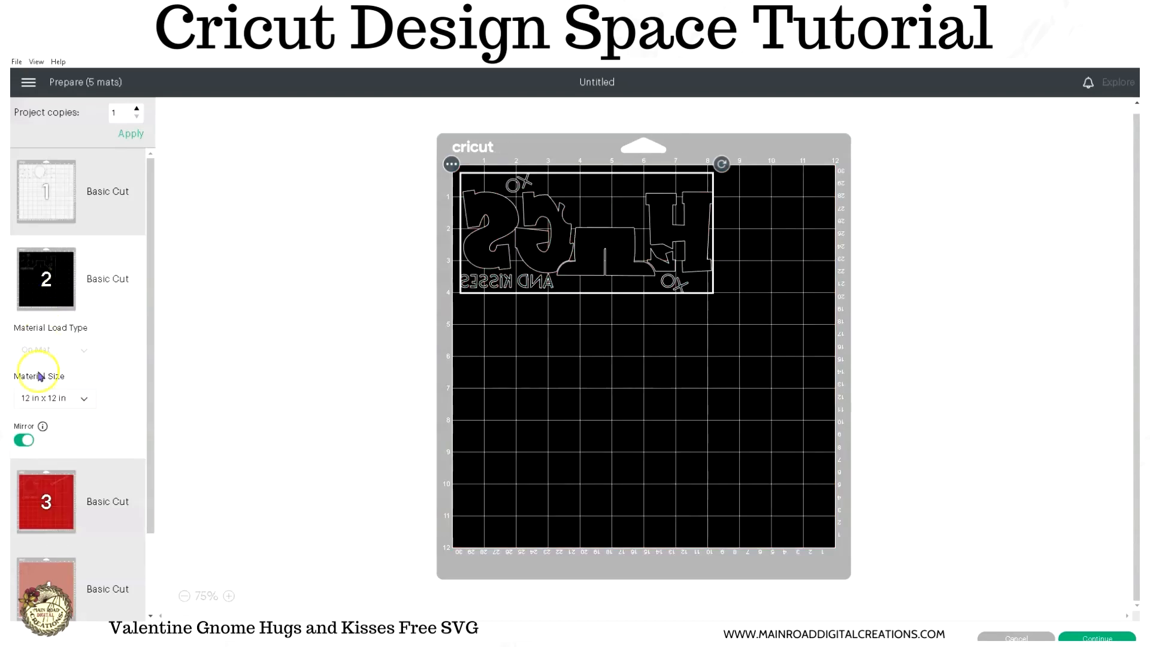
left_click(24, 442)
left_click(54, 231)
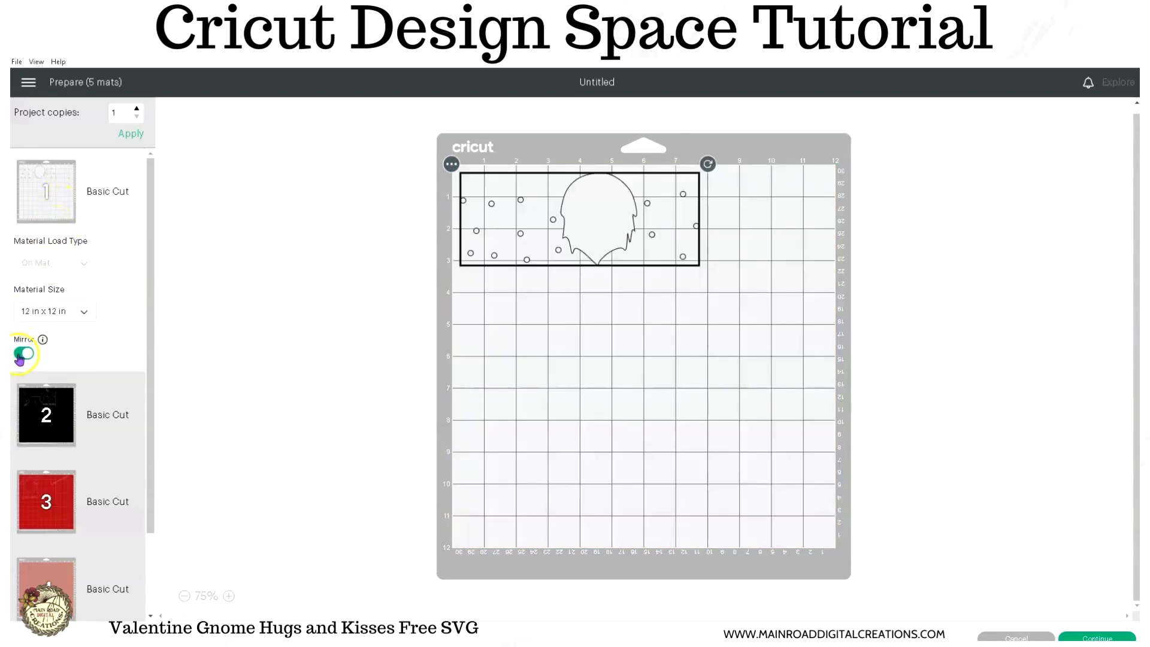
left_click(20, 356)
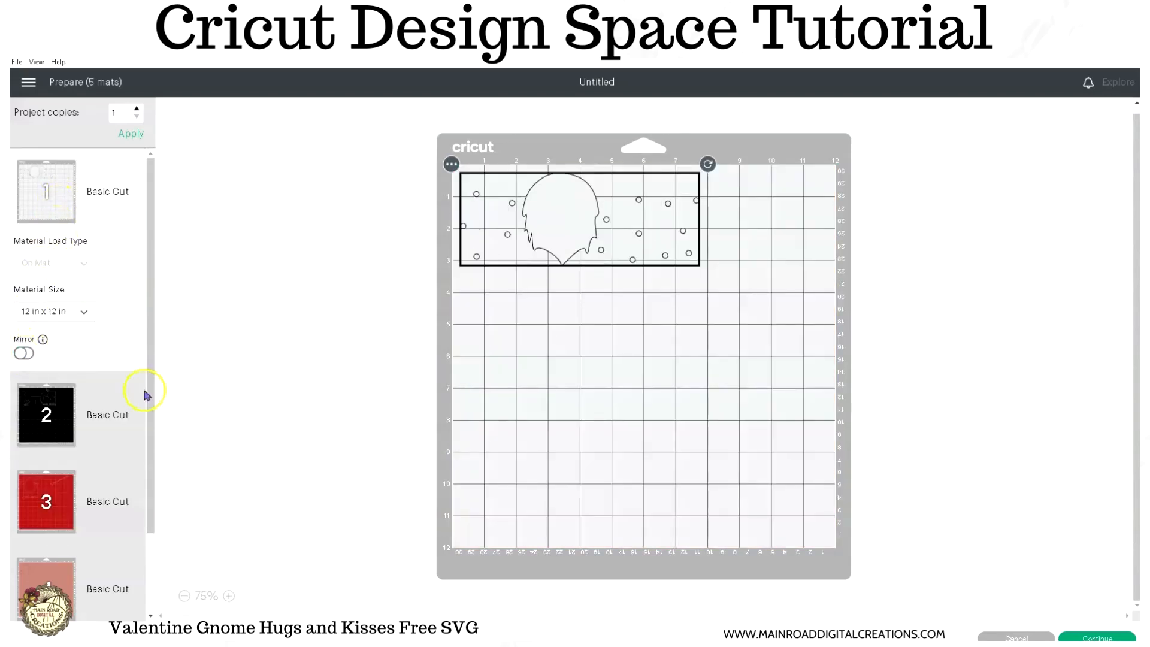
left_click(1012, 636)
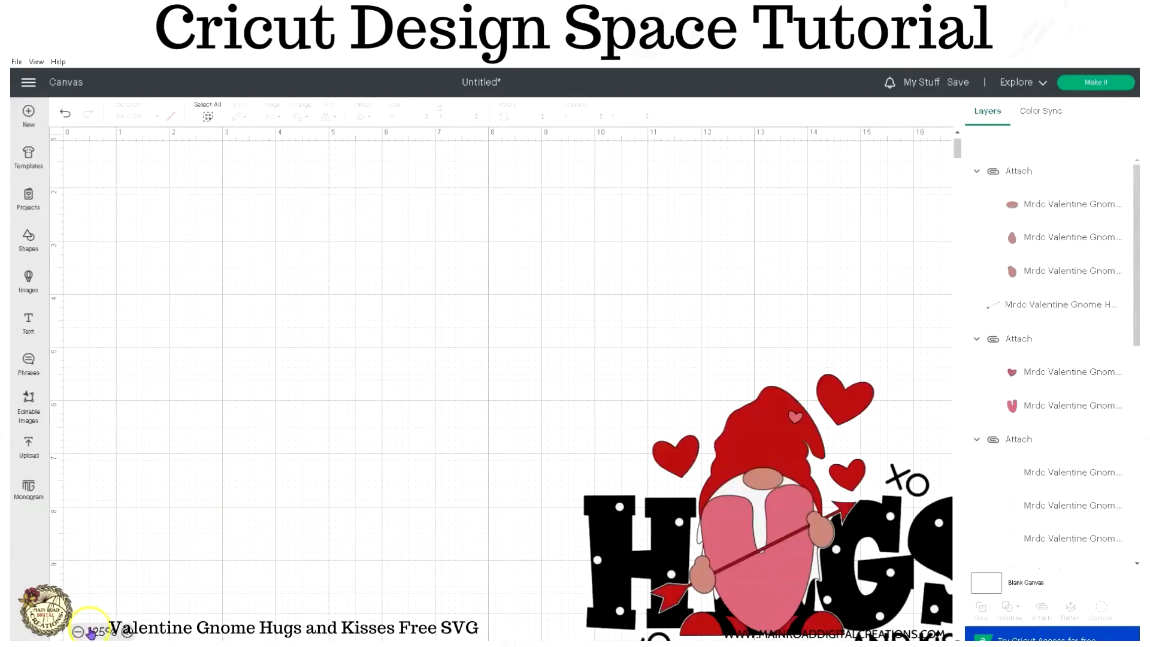
- Select the whole assembled design and move it to about X 3.22, Y 4.93 on the canvas
scroll(524, 398, "down", 2)
left_click_drag(558, 270, 938, 596)
left_click_drag(860, 475, 510, 444)
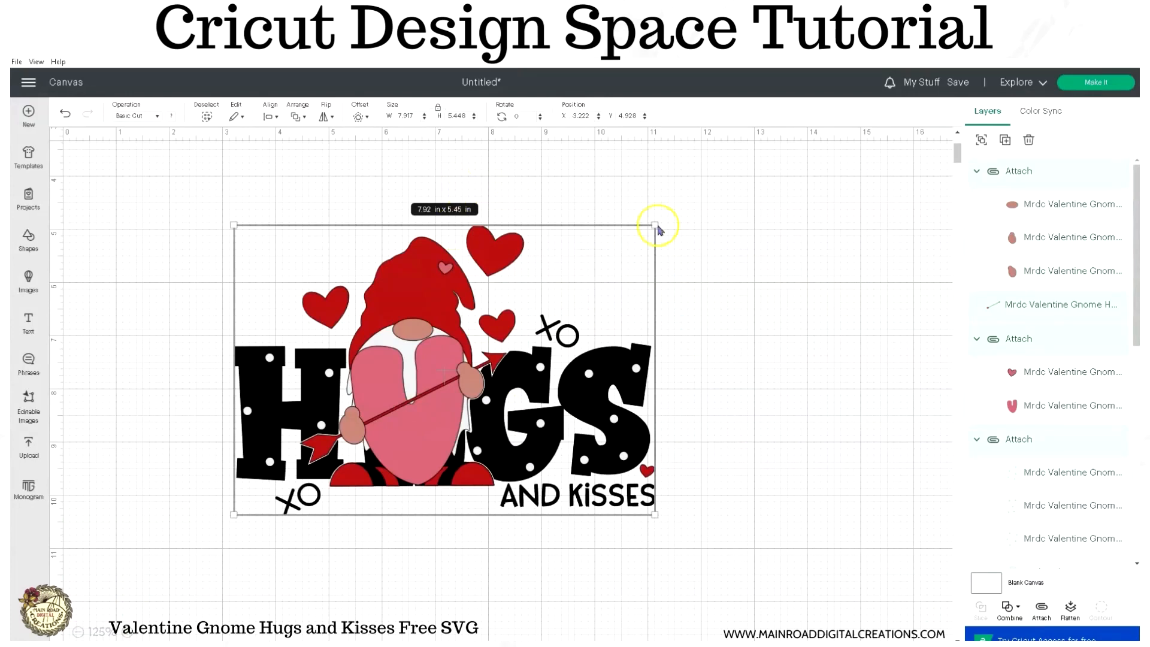
- Flip the whole design horizontally and deselect it
left_click(322, 117)
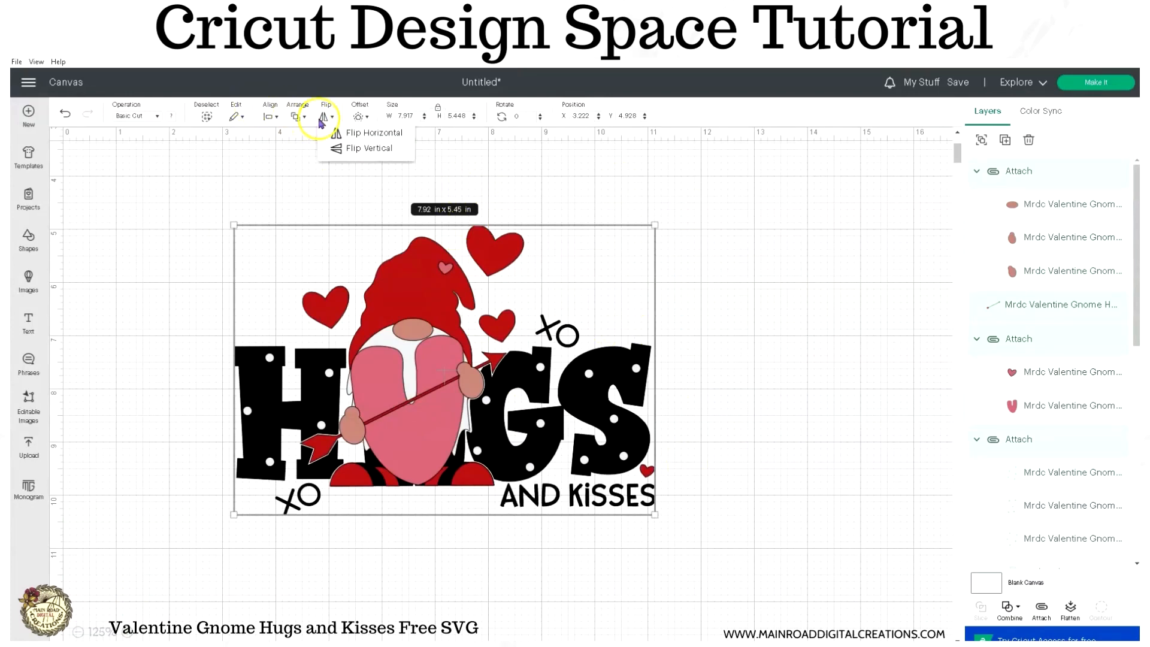
left_click(355, 129)
left_click(713, 313)
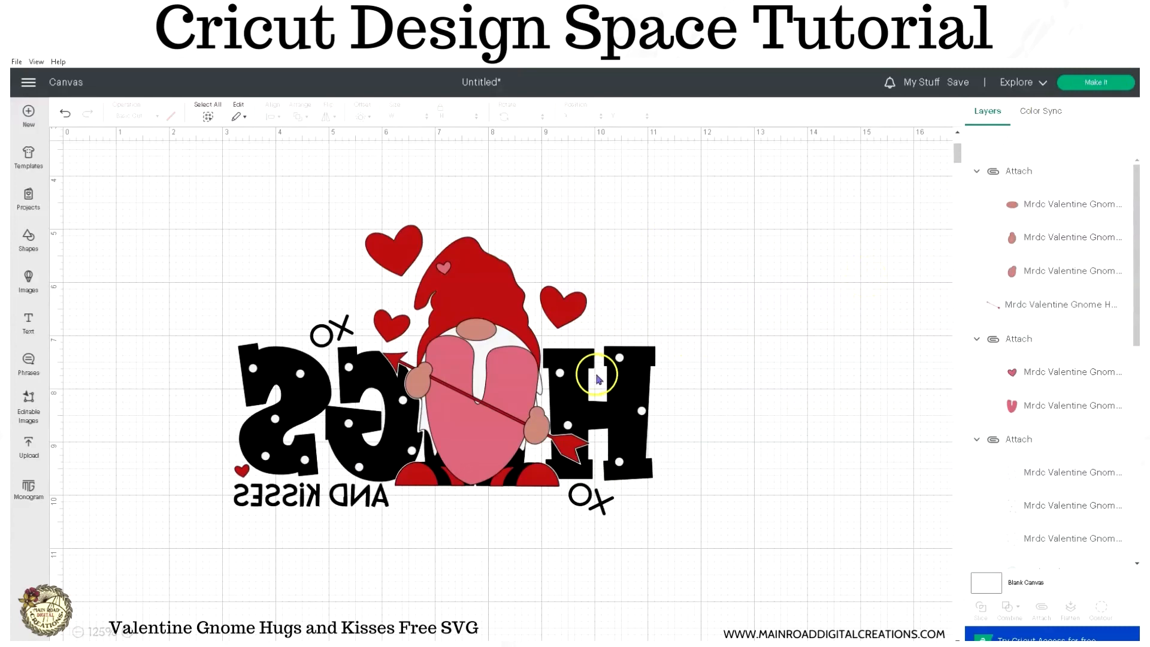
- Reselect the entire mirrored design and flip it horizontally back to its readable orientation
left_click_drag(191, 206, 700, 531)
left_click(324, 116)
left_click(346, 136)
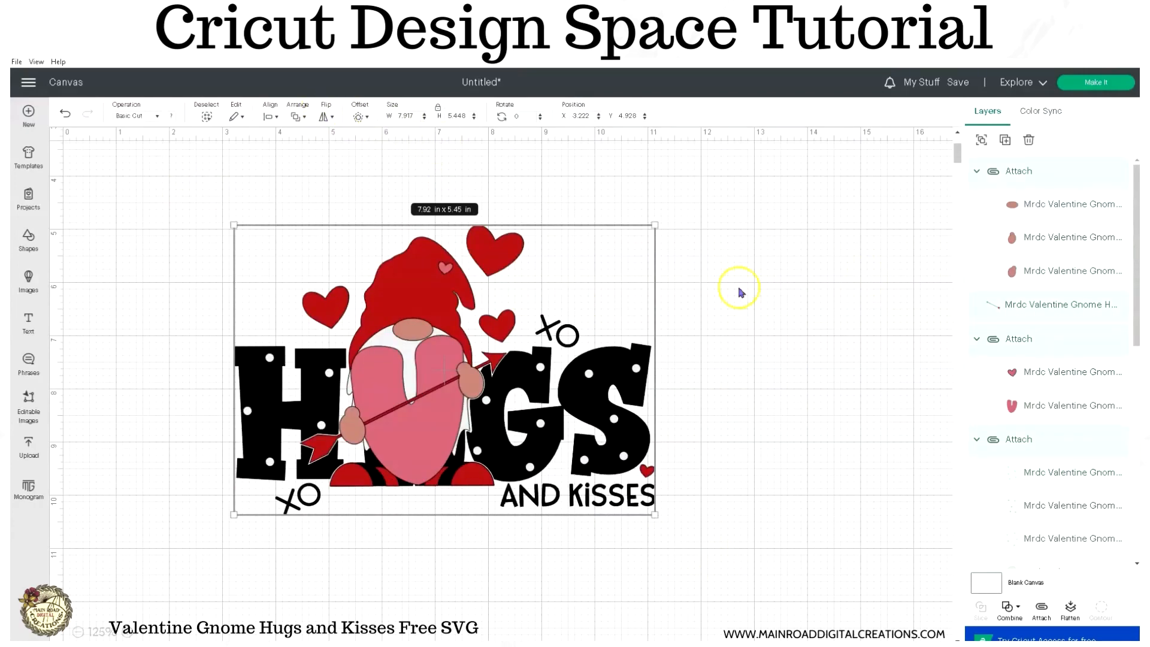
- Review the pink, skin-tone, red and black mats in the cut preparation, and return to the canvas
left_click(1105, 84)
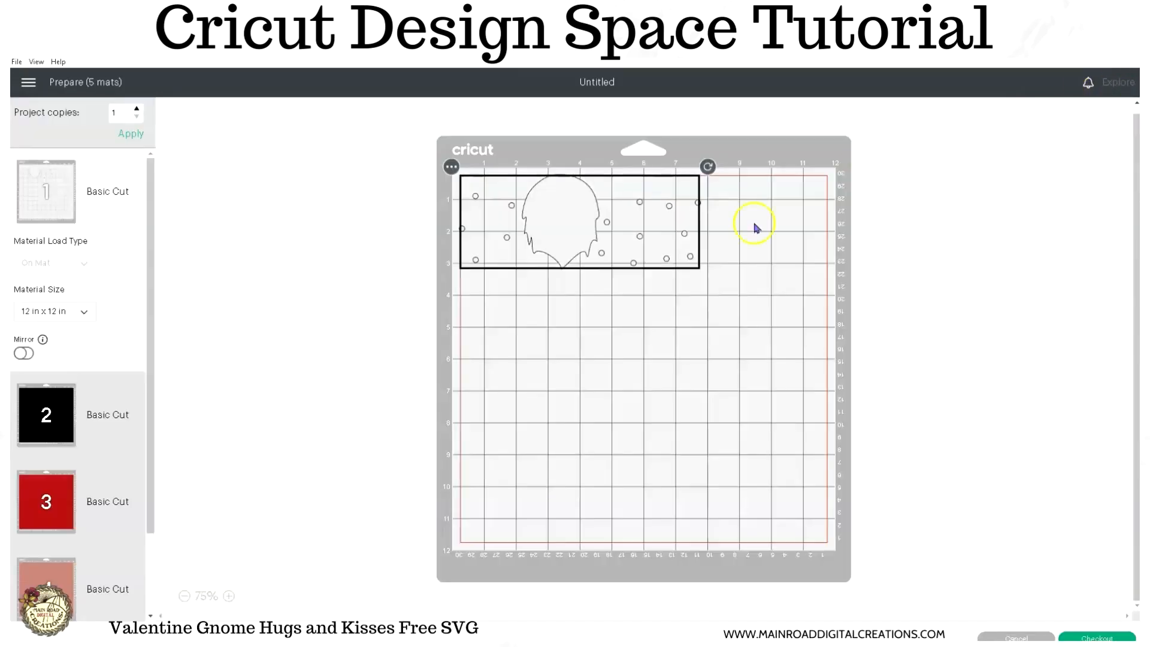
scroll(118, 439, "down", 2)
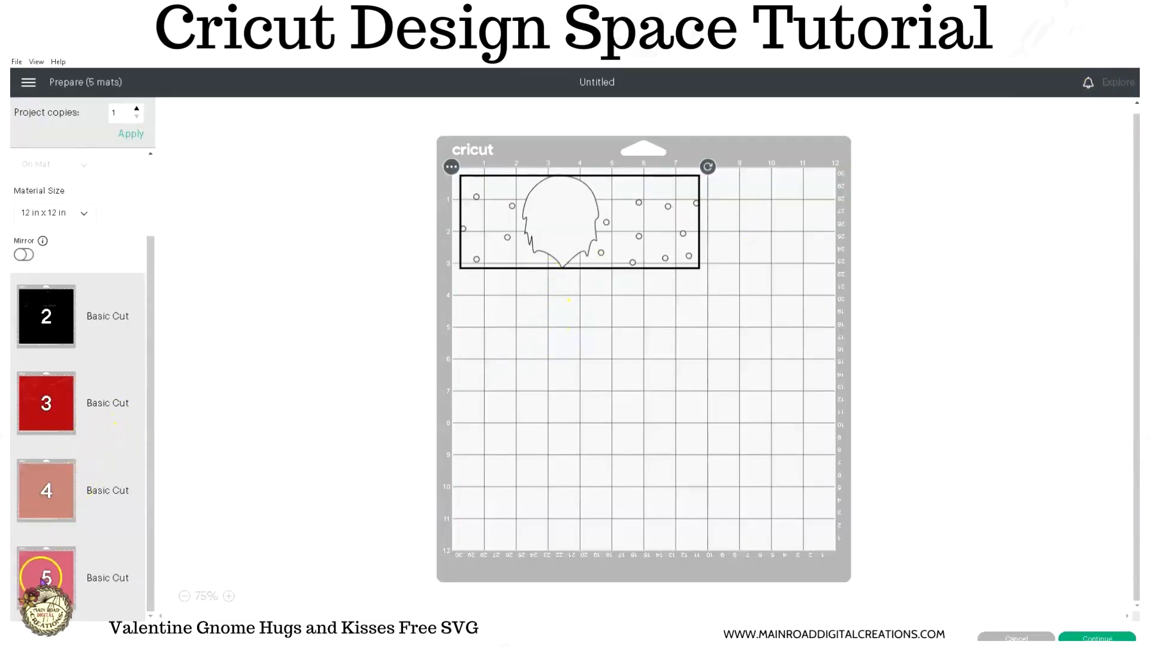
left_click(43, 578)
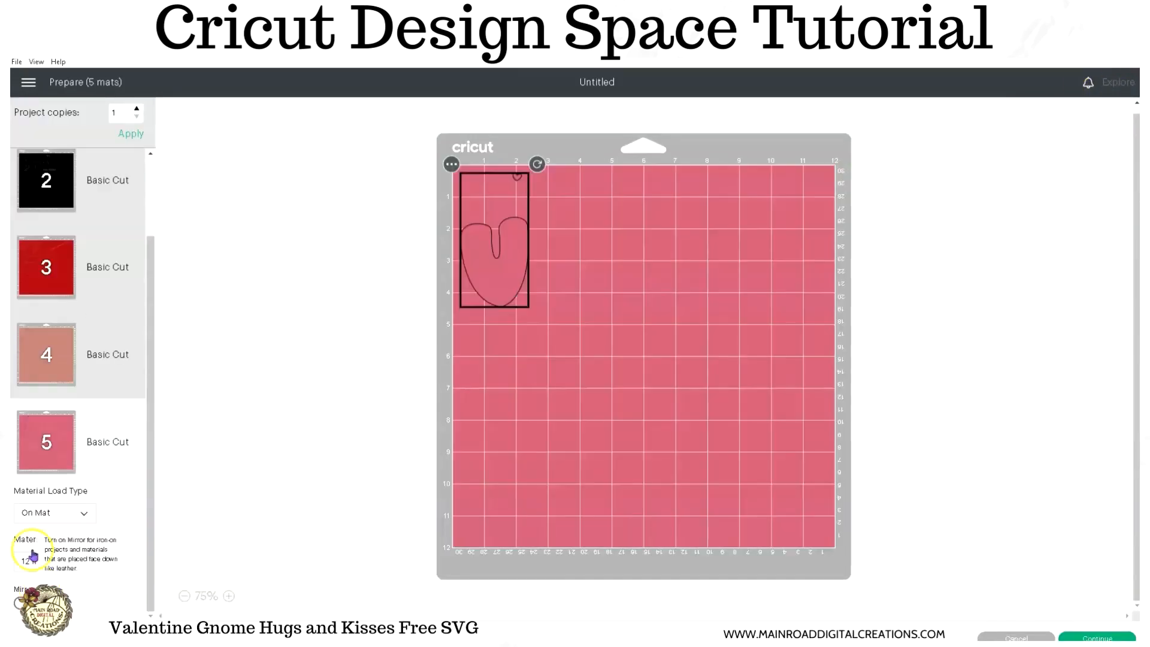
left_click(51, 355)
left_click(51, 275)
left_click(102, 180)
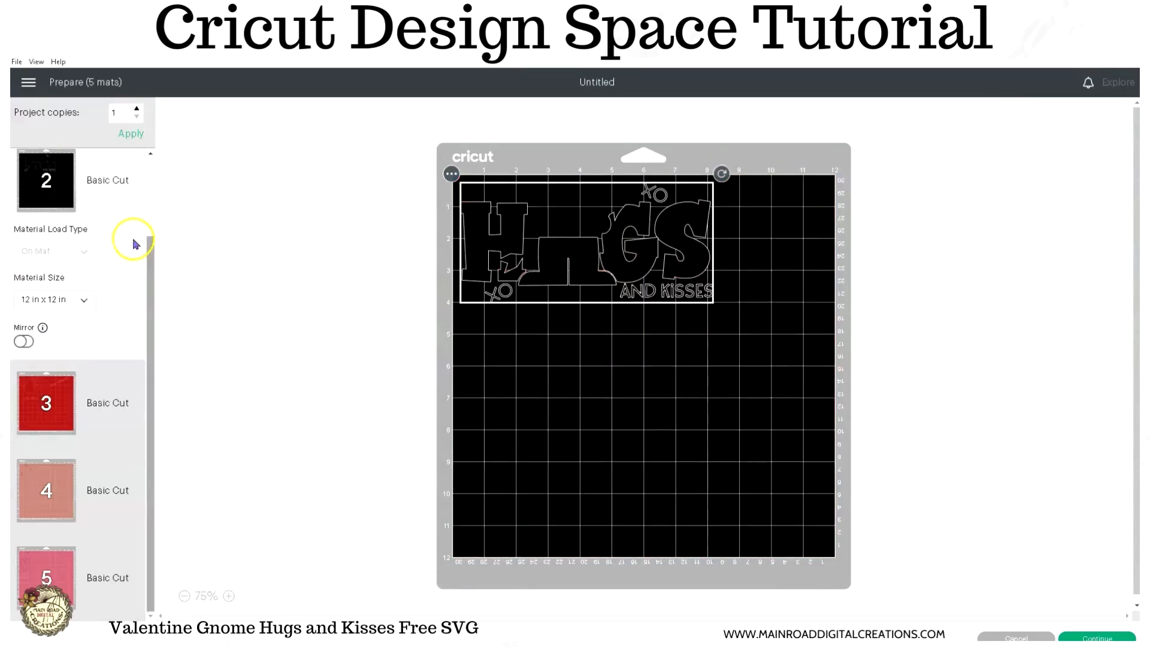
scroll(133, 244, "up", 1)
left_click(1031, 637)
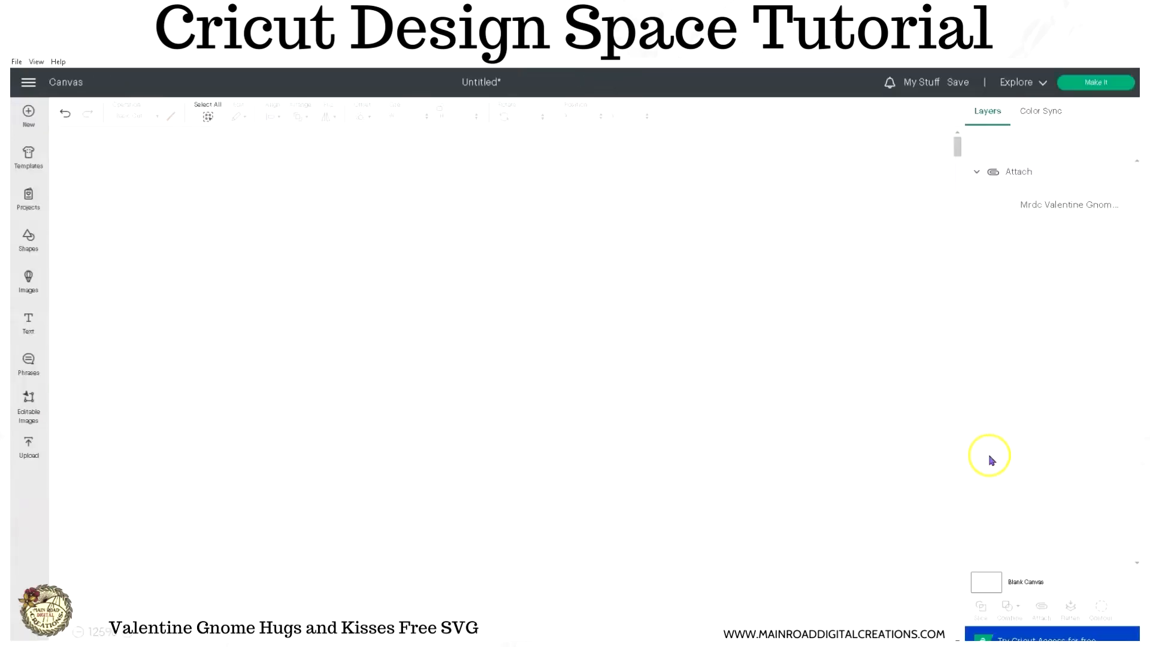